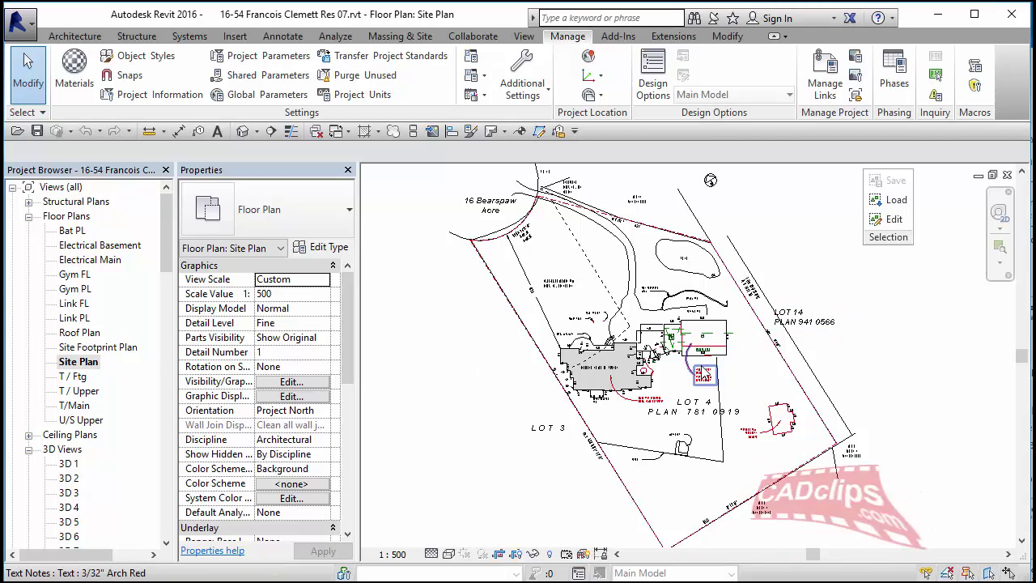
Pan and zoom the site plan over the house dimensions, power pole, retaining wall and LOT 4.
scroll(704, 426, up, 2)
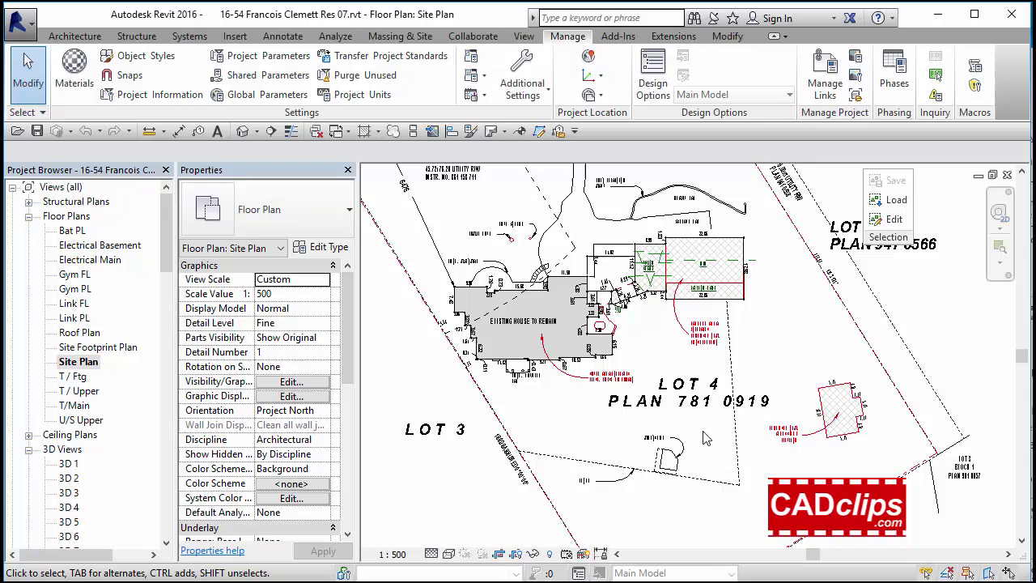
scroll(716, 426, up, 2)
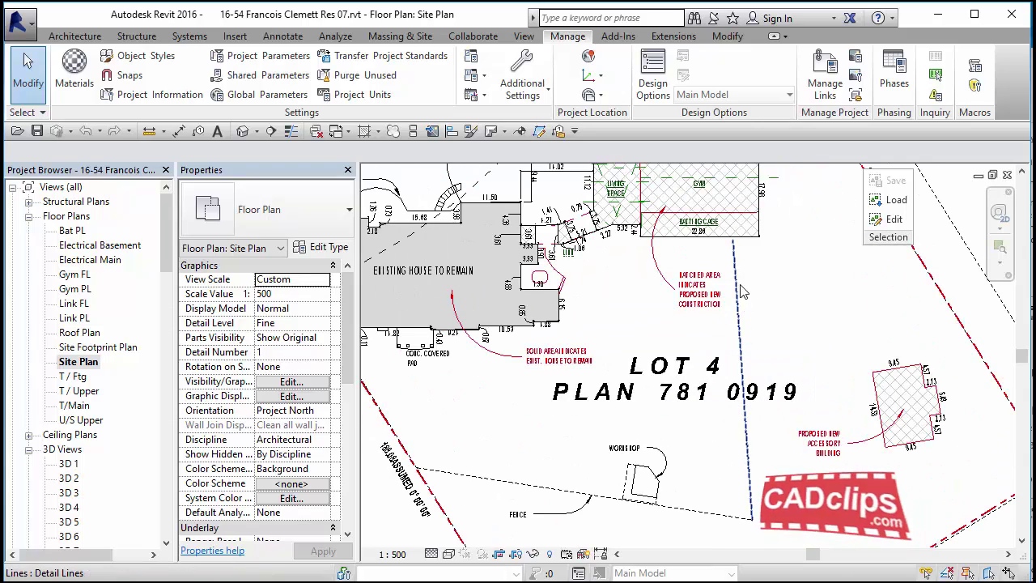
scroll(647, 275, up, 3)
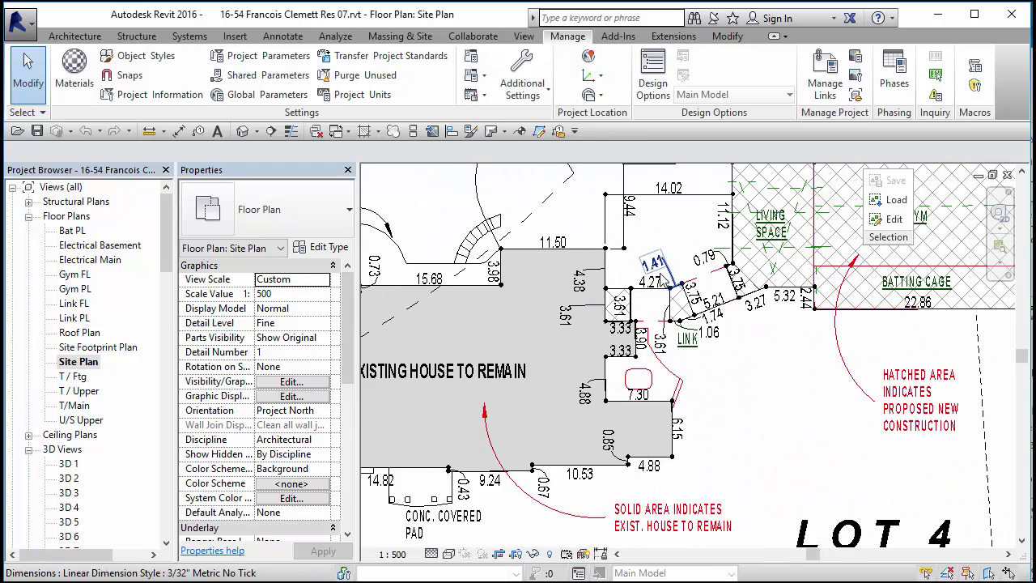
middle_drag(665, 297, 703, 339)
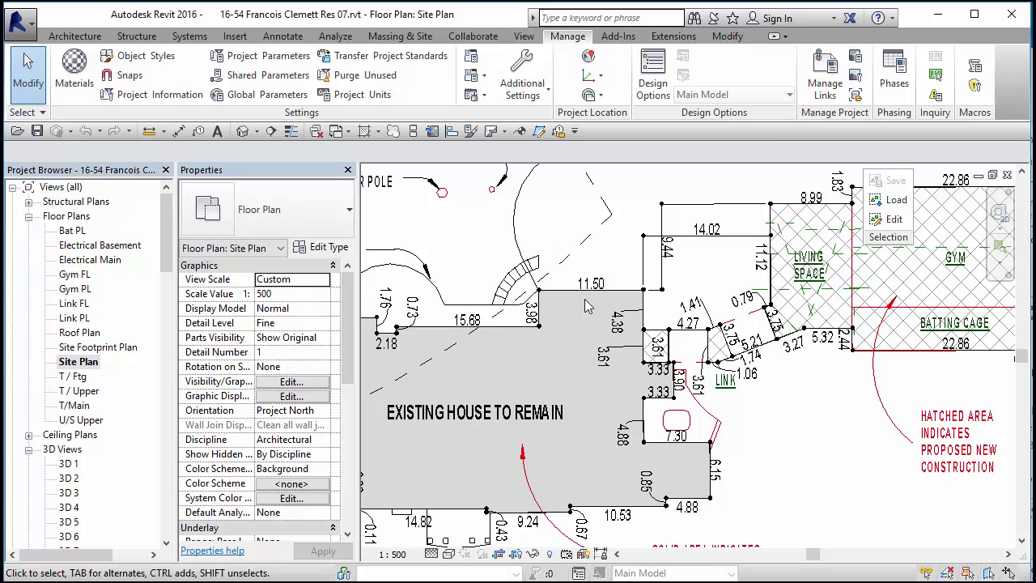
scroll(673, 318, down, 2)
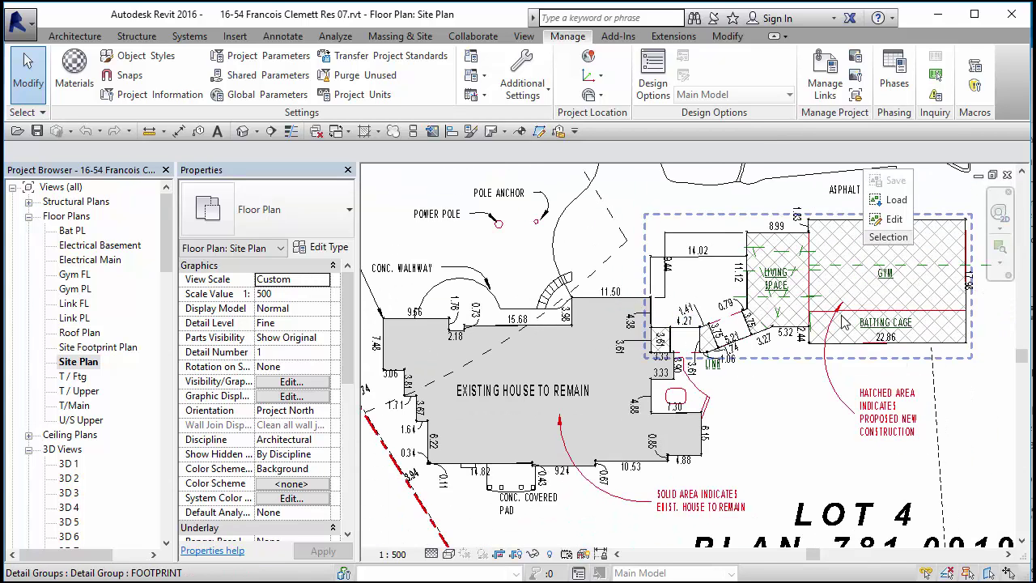
scroll(841, 321, up, 1)
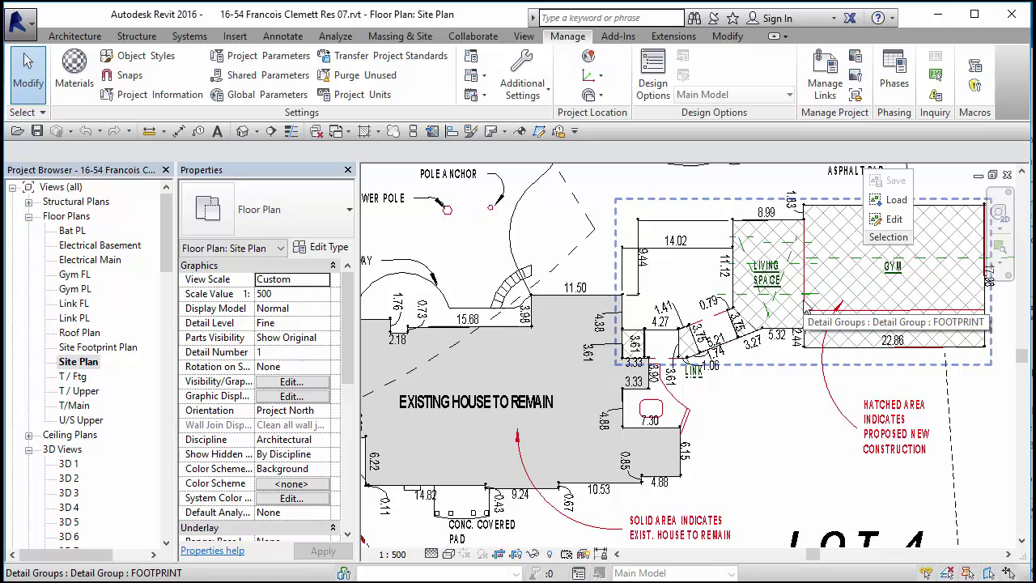
middle_drag(599, 165, 685, 257)
scroll(819, 352, down, 2)
scroll(708, 319, down, 1)
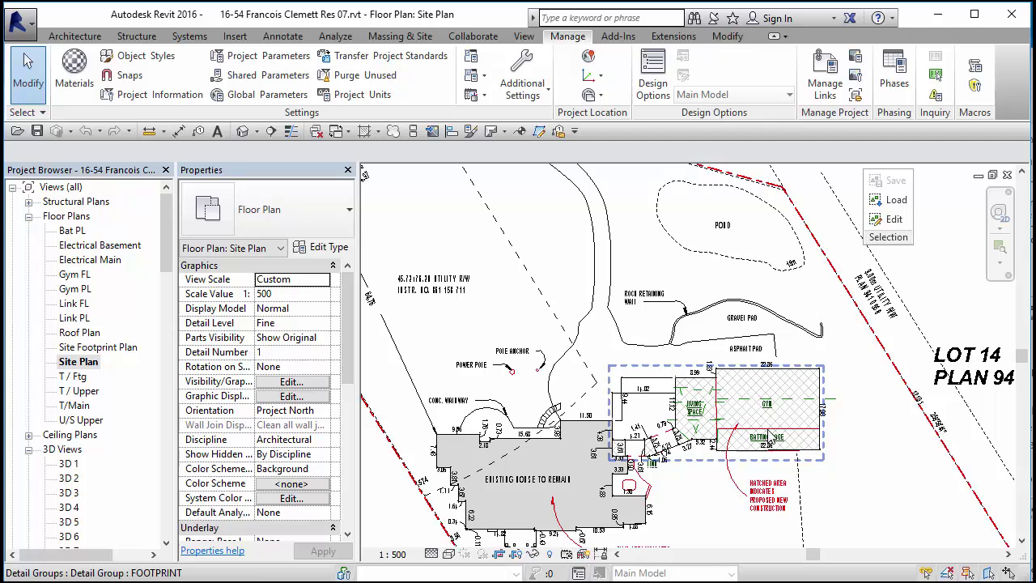
middle_drag(770, 457, 803, 388)
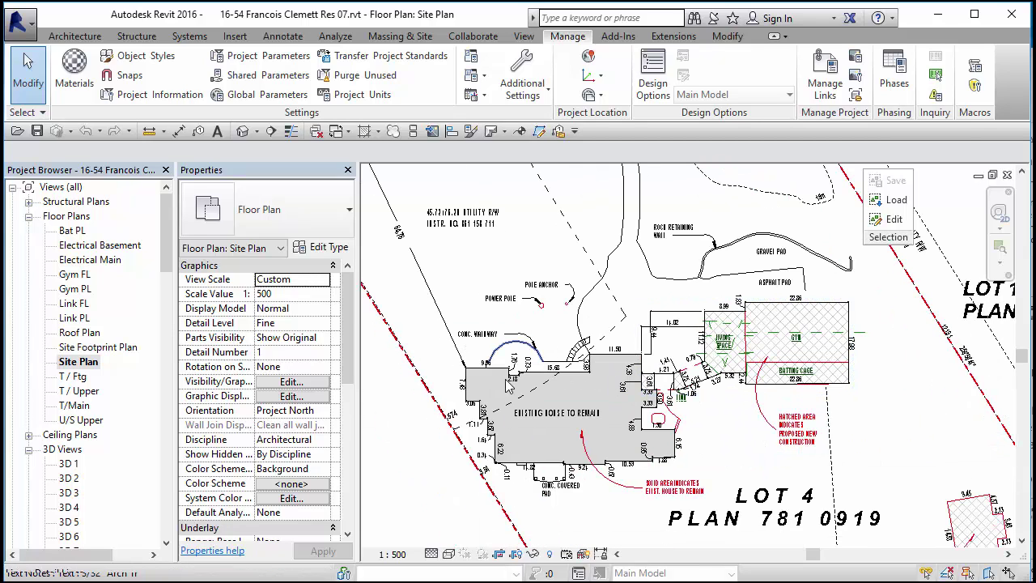
Centre the view on the gym addition, then recentre the whole site plan.
scroll(693, 391, up, 1)
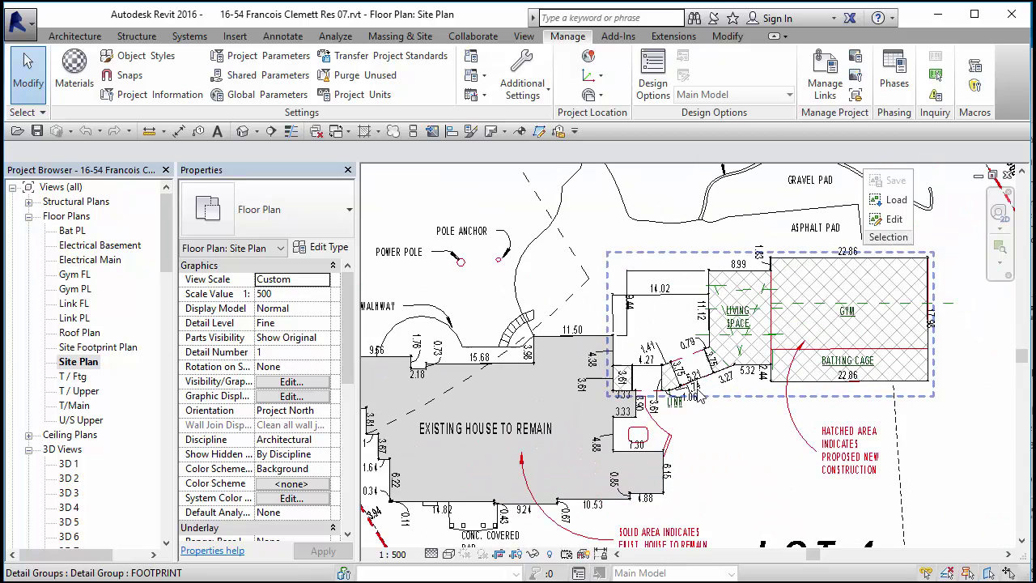
middle_drag(795, 434, 720, 452)
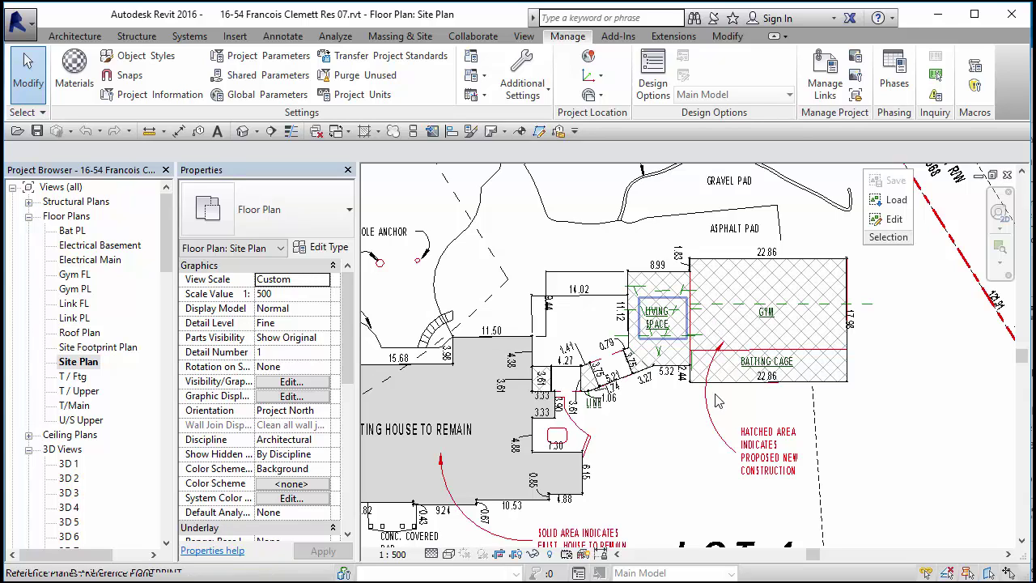
scroll(712, 407, down, 3)
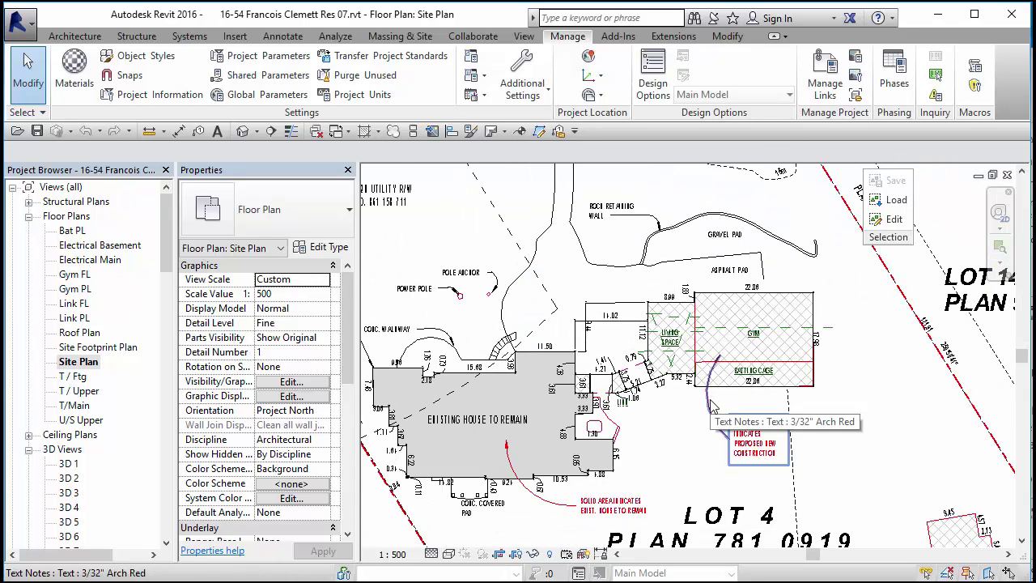
middle_drag(713, 410, 721, 429)
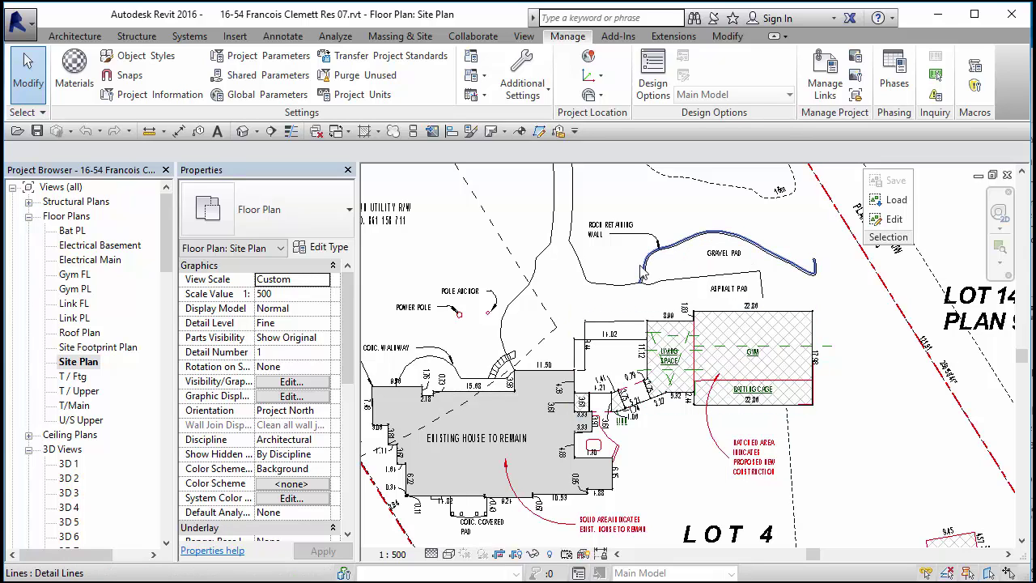
scroll(615, 324, down, 3)
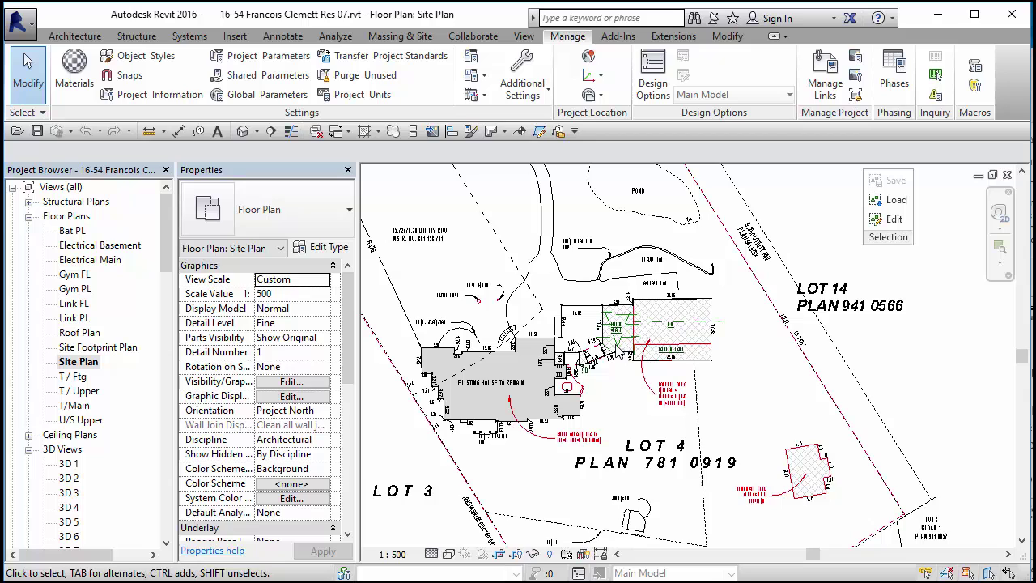
scroll(704, 368, up, 3)
scroll(704, 369, up, 1)
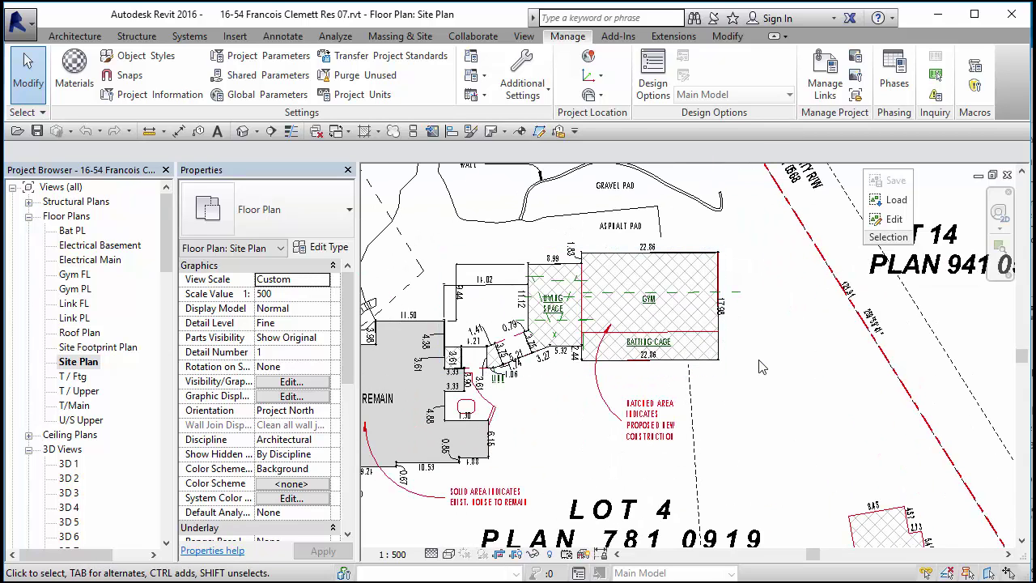
scroll(751, 367, down, 3)
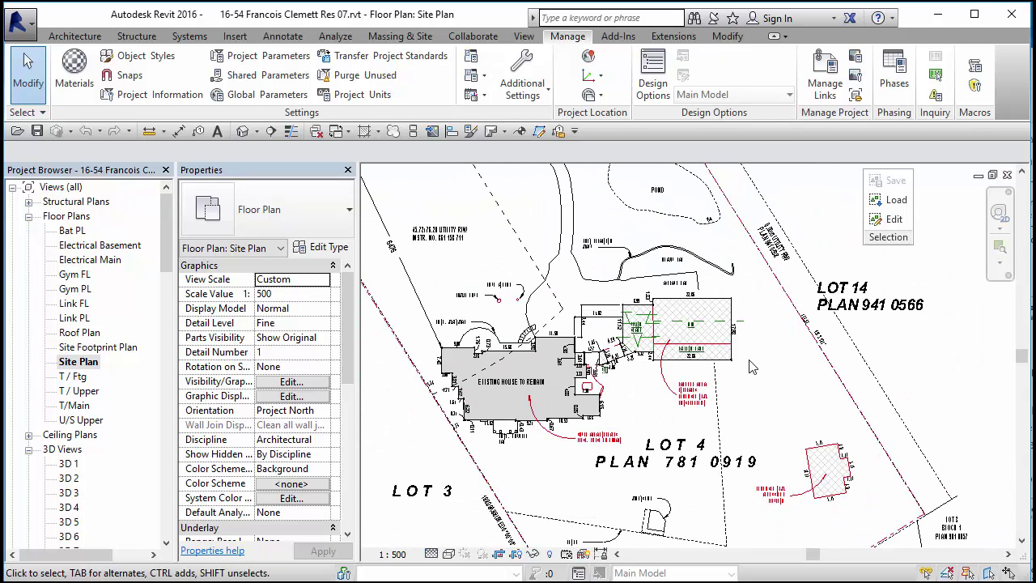
middle_drag(751, 366, 739, 396)
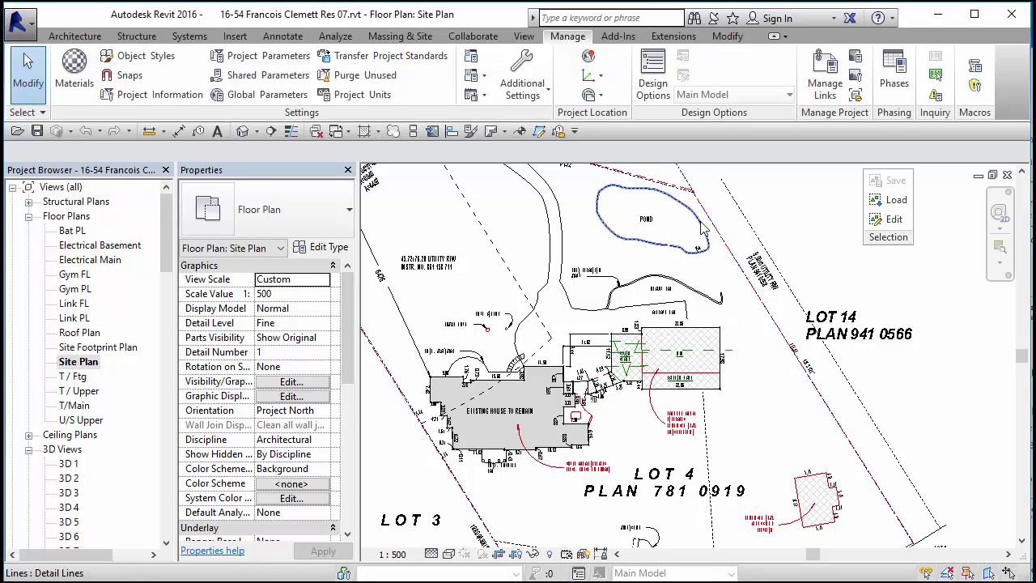
Select the curved path line by the pond plus the utility R/W note, right lot line and LOT 14 label.
click(569, 234)
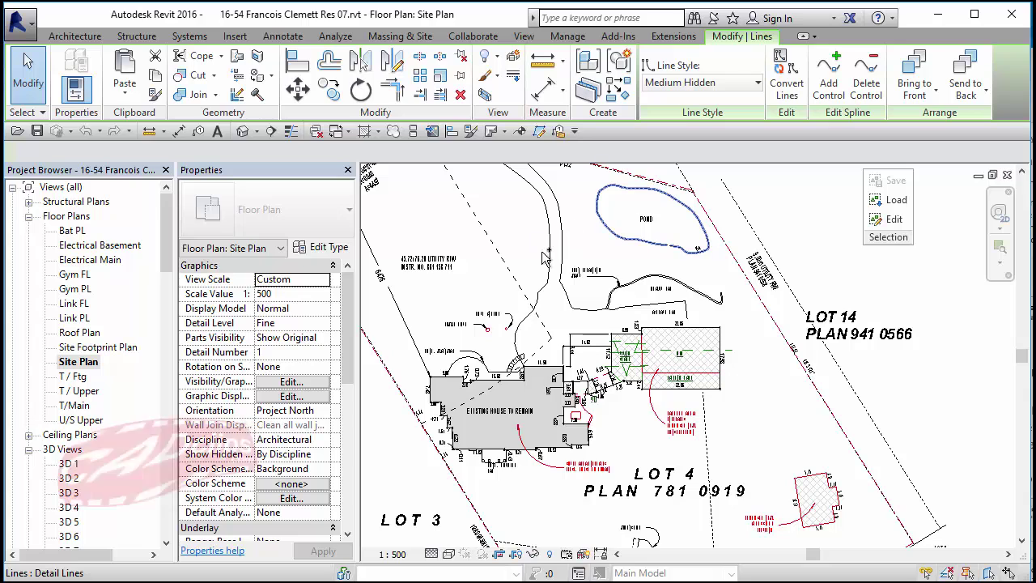
click(552, 247)
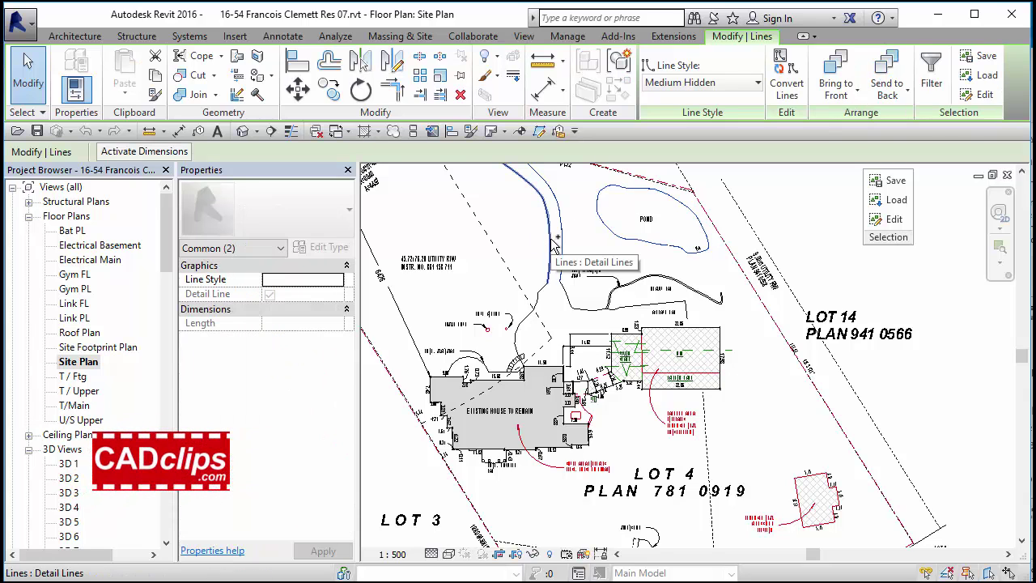
ctrl+click(455, 259)
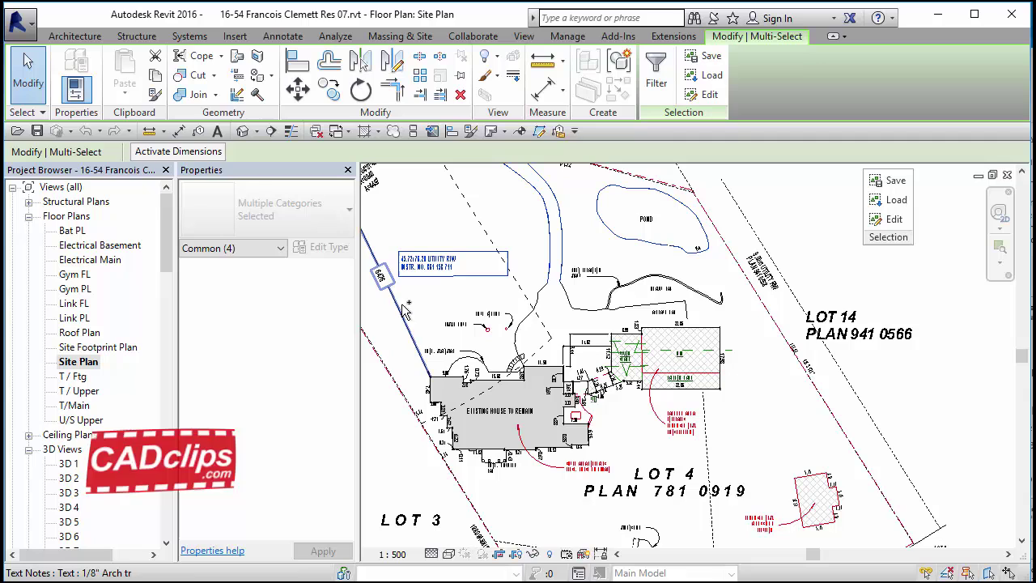
ctrl+click(884, 306)
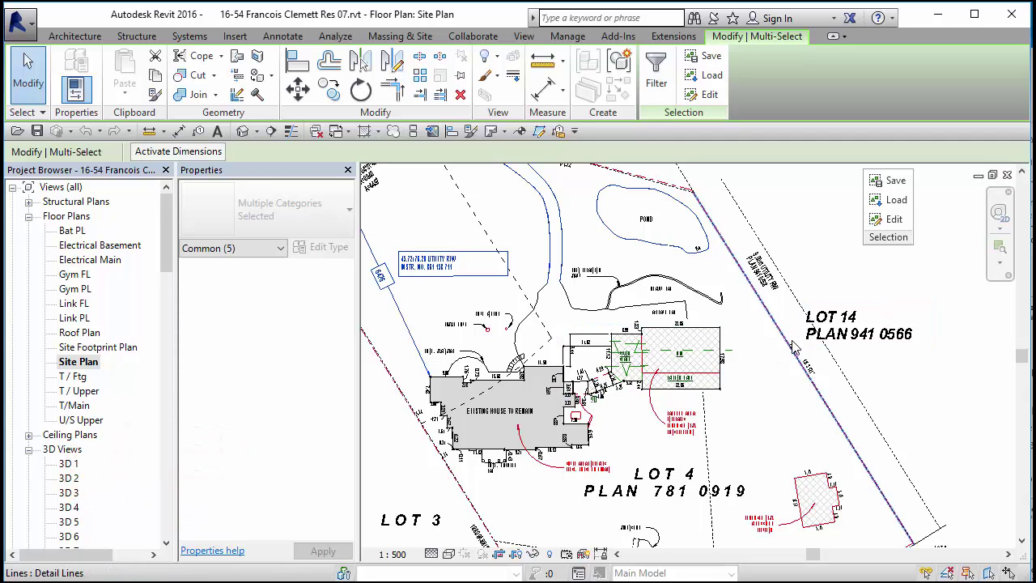
ctrl+click(772, 304)
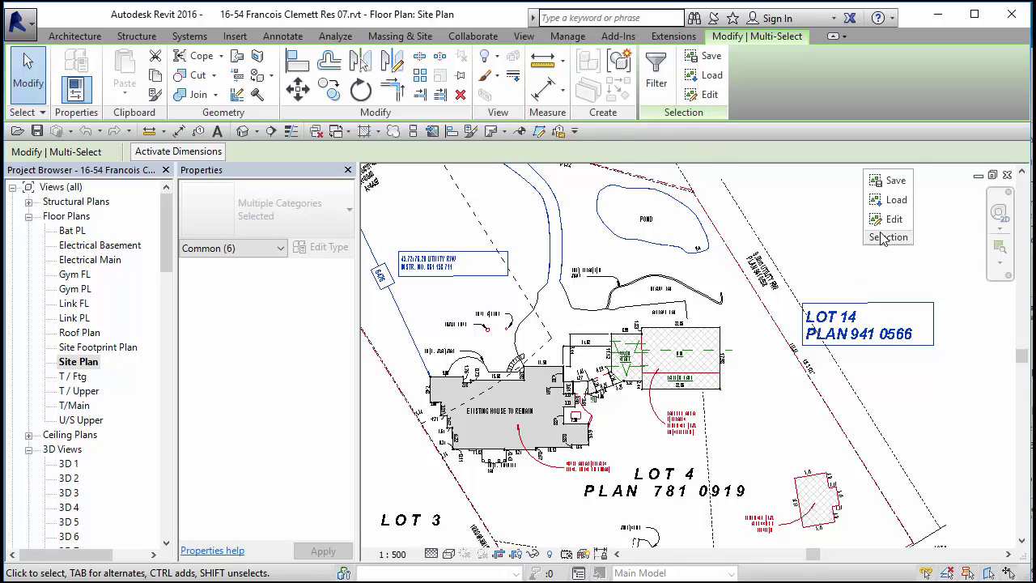
mouse_move(884, 245)
Clear the selection and load the saved 'Site Stuff' set, selecting its 181 site elements.
click(813, 267)
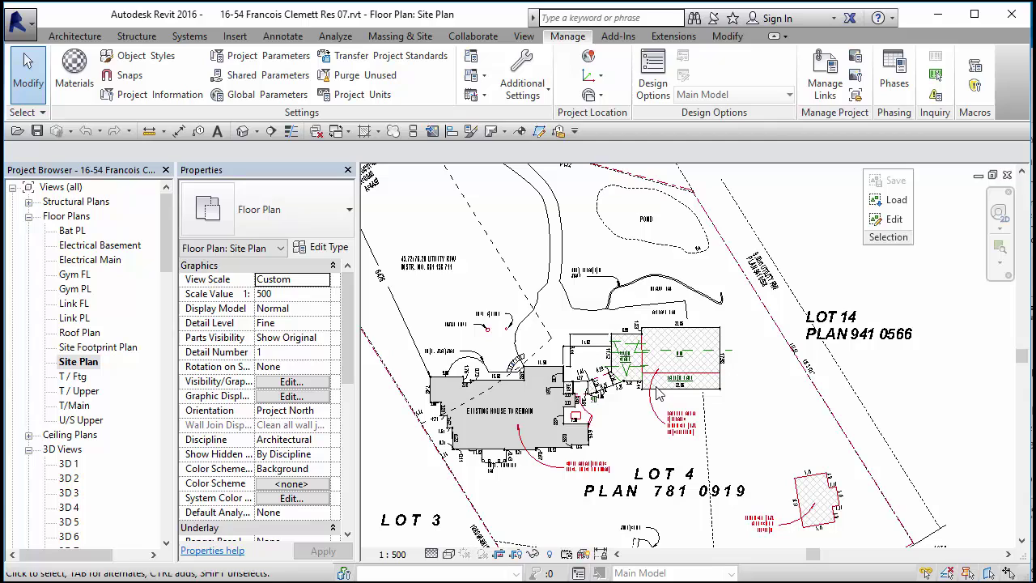
scroll(819, 348, down, 2)
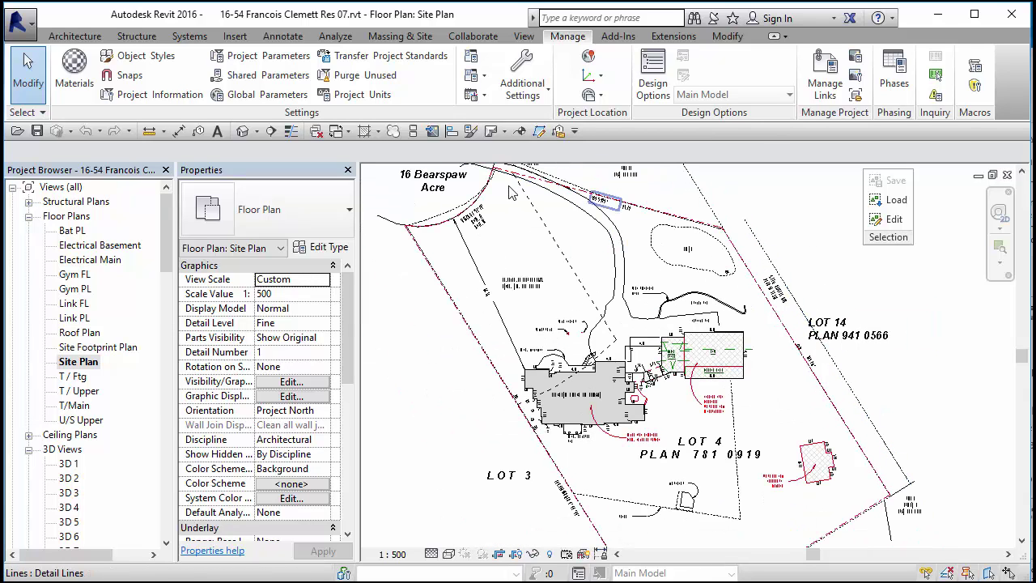
click(892, 200)
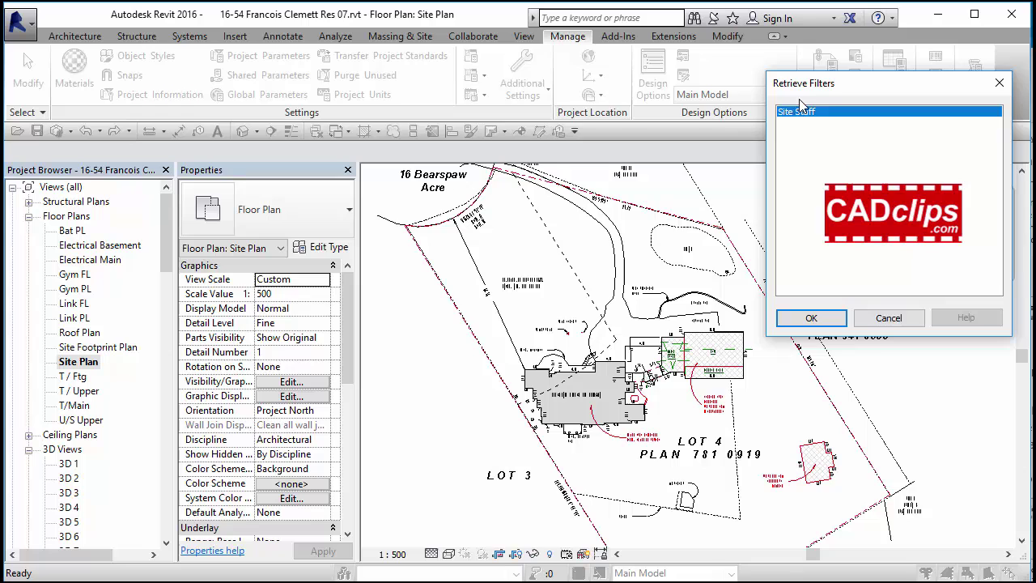
drag(833, 87, 445, 76)
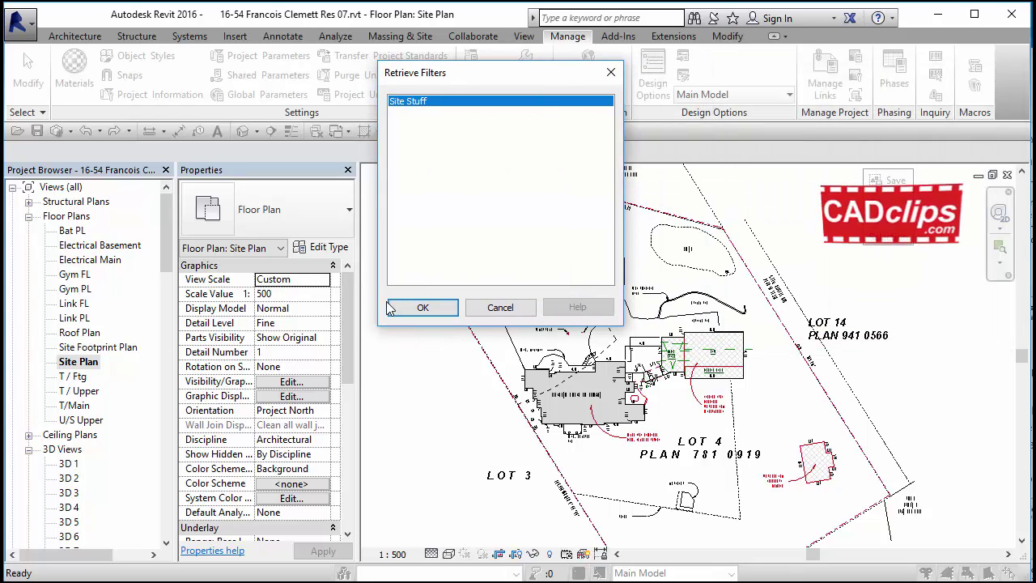
click(421, 308)
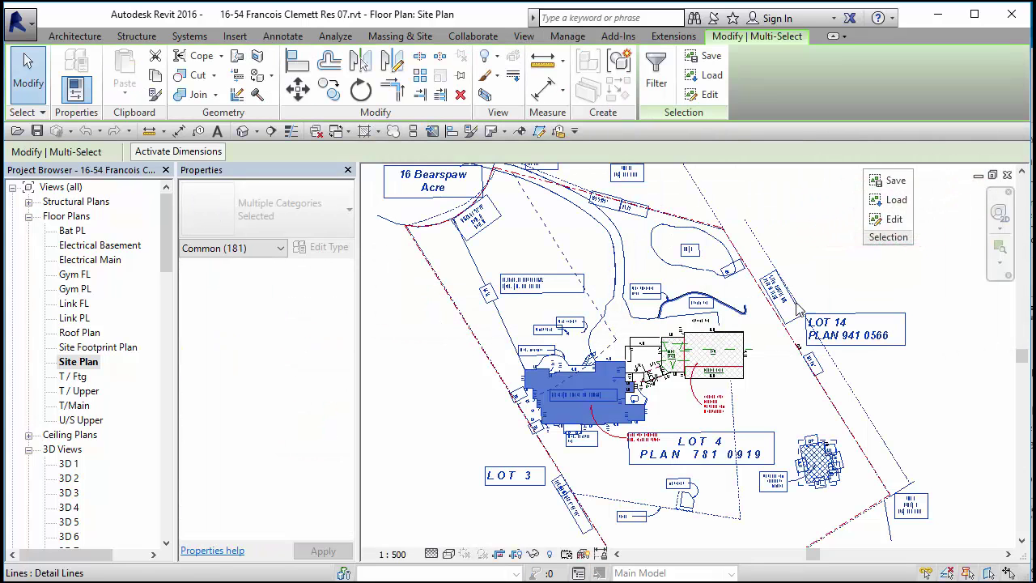
scroll(680, 332, up, 5)
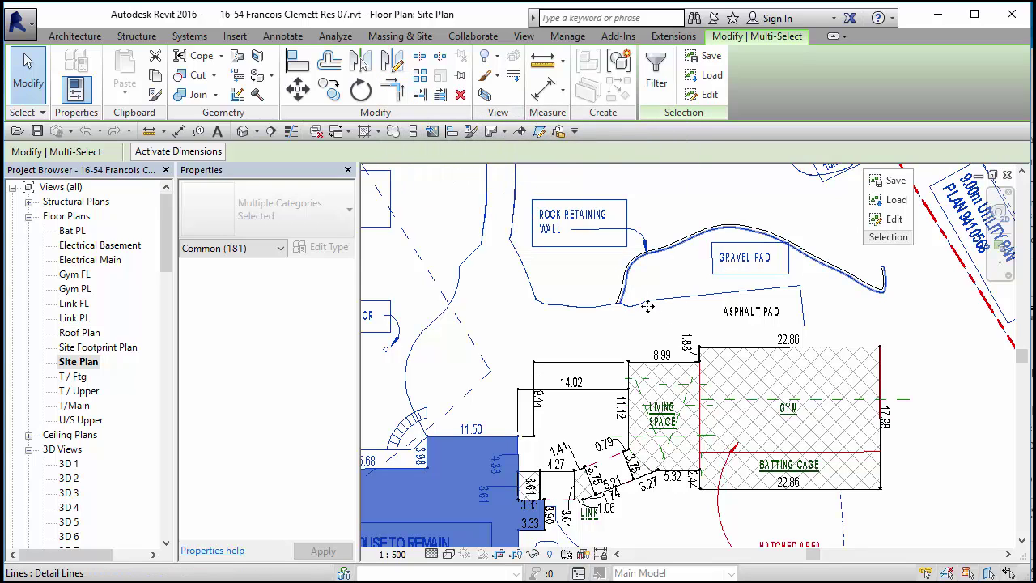
scroll(706, 261, up, 2)
scroll(709, 263, up, 1)
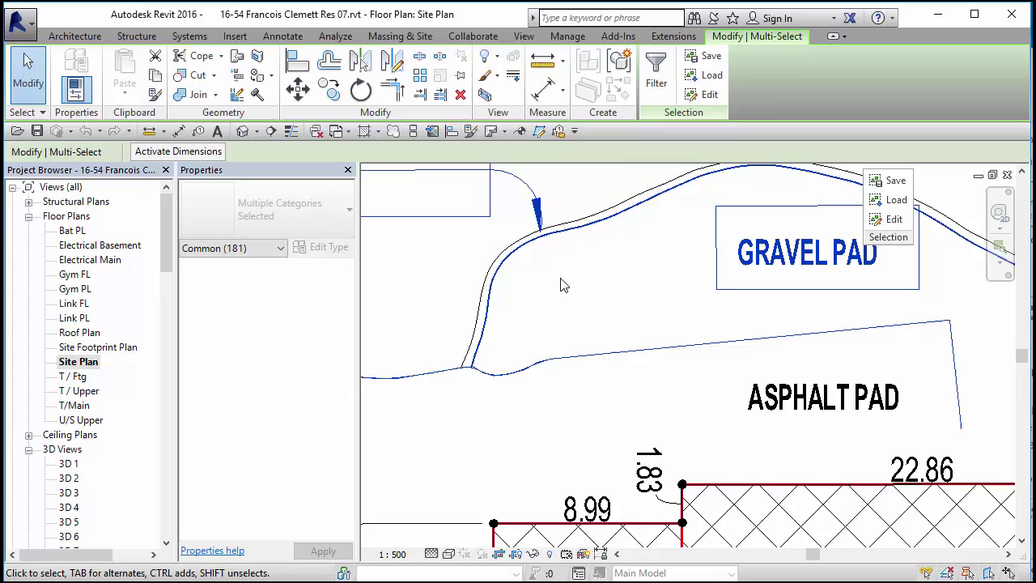
scroll(538, 303, up, 2)
scroll(534, 309, down, 3)
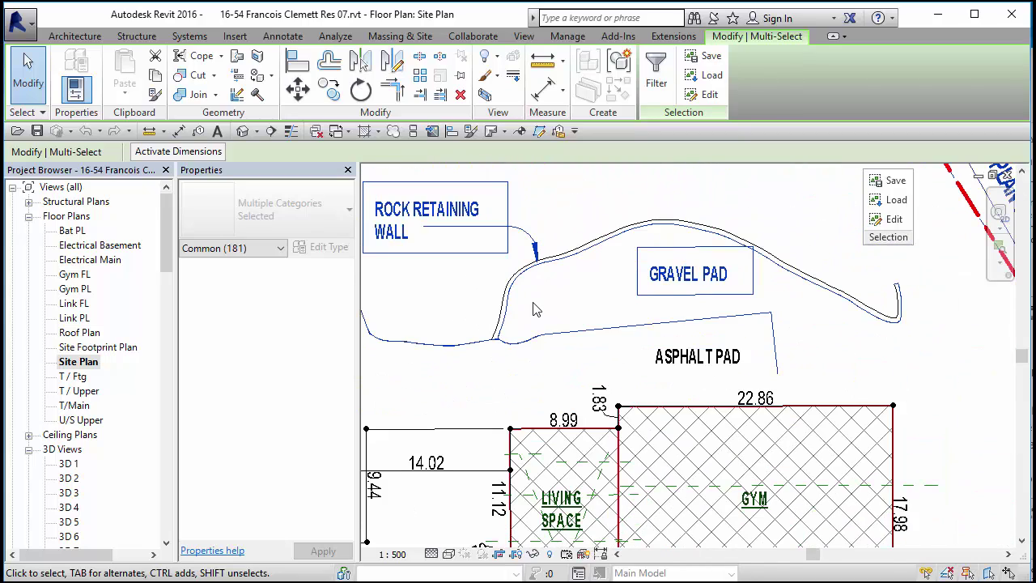
scroll(898, 314, up, 2)
scroll(899, 316, up, 1)
scroll(898, 352, down, 4)
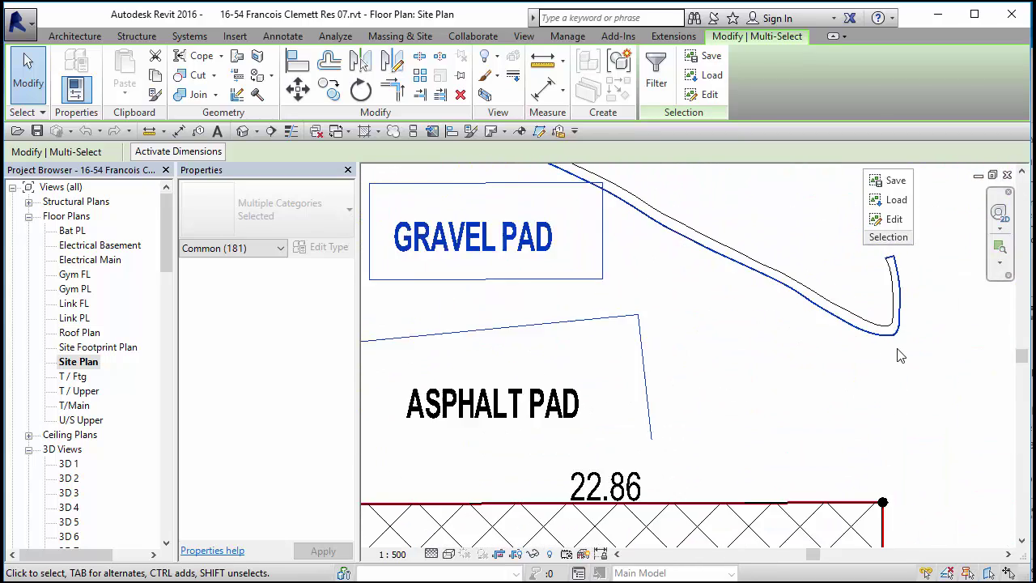
Pick 'Site Stuff' in Edit Filters, close the list, and deselect everything in the view.
click(890, 218)
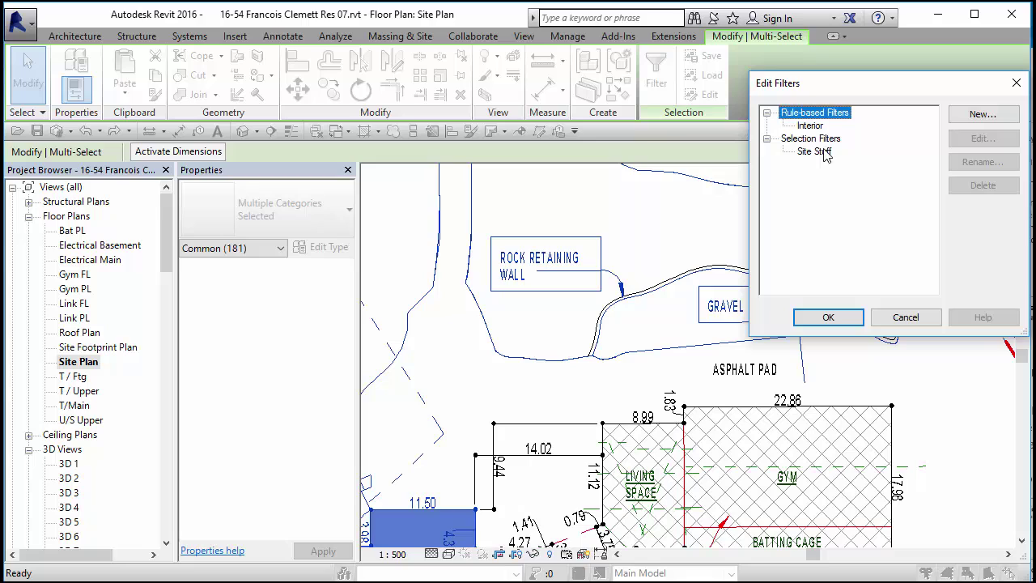
click(818, 152)
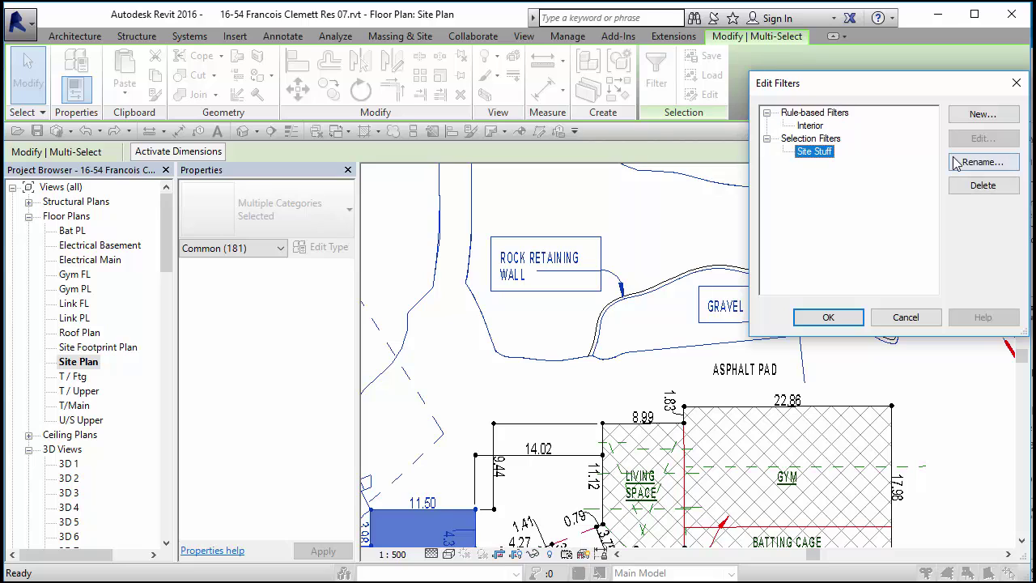
click(834, 318)
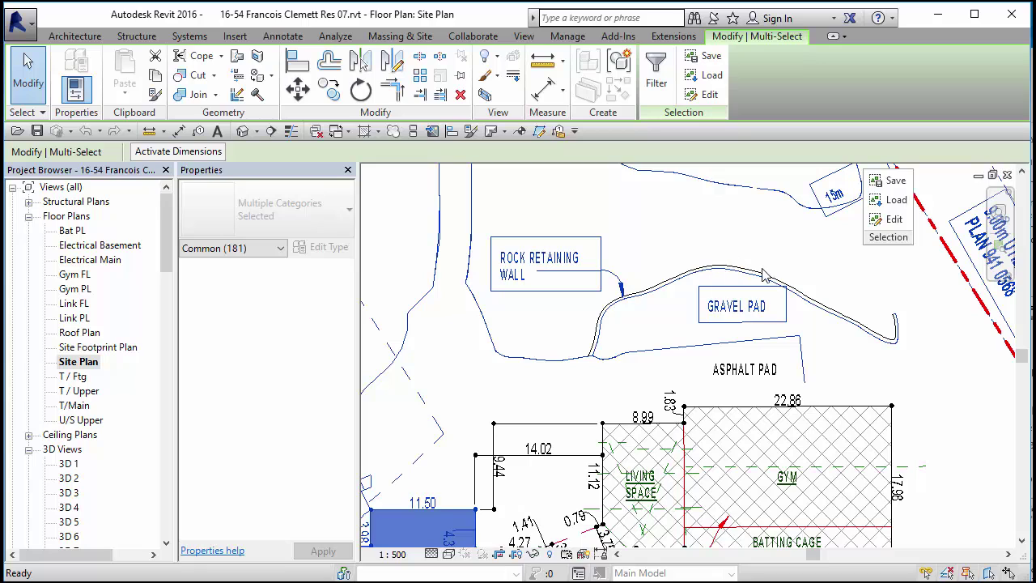
click(856, 268)
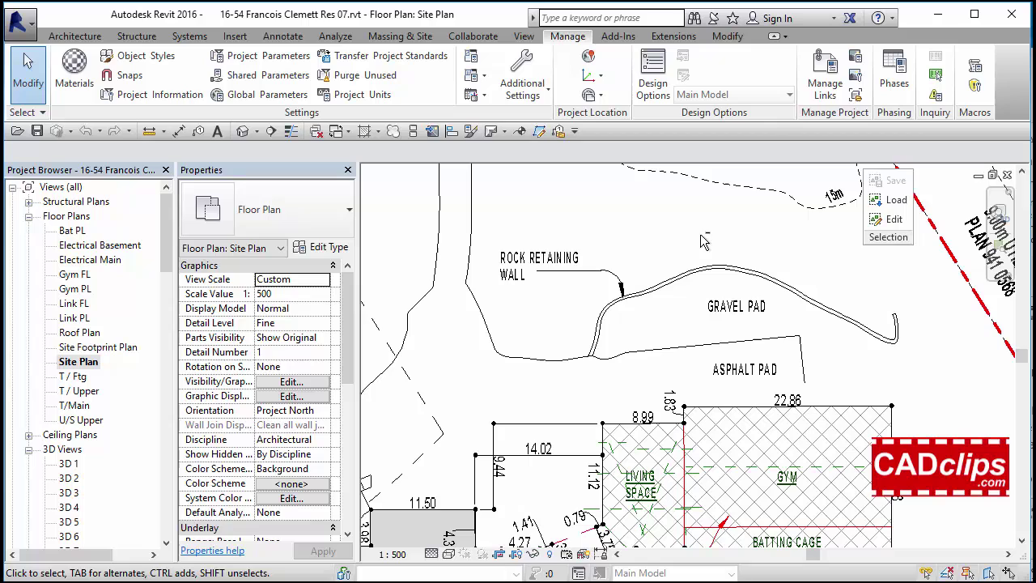
Reload the 'Site Stuff' selection set and zoom in near the gravel pad.
click(894, 200)
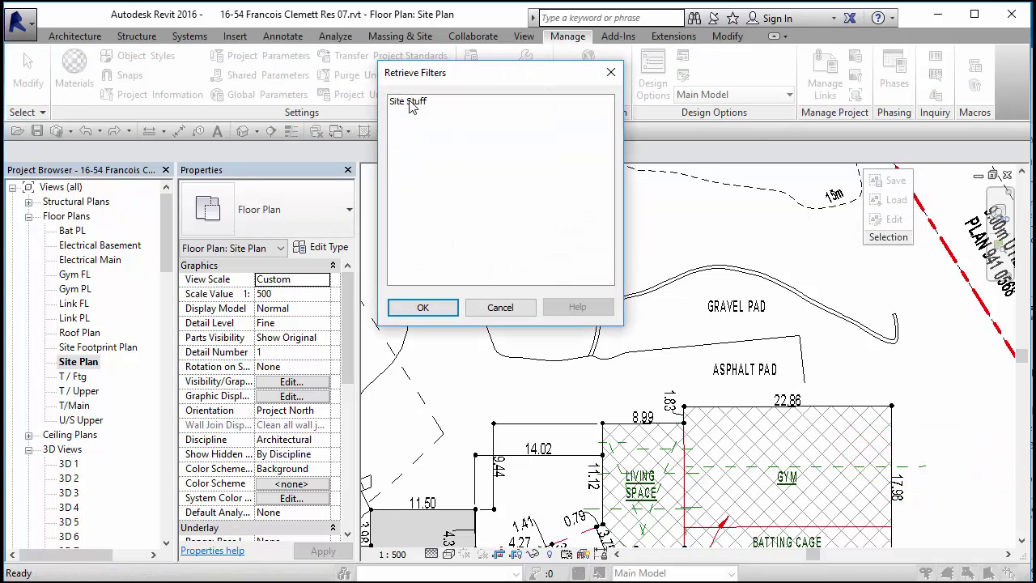
click(411, 102)
click(422, 307)
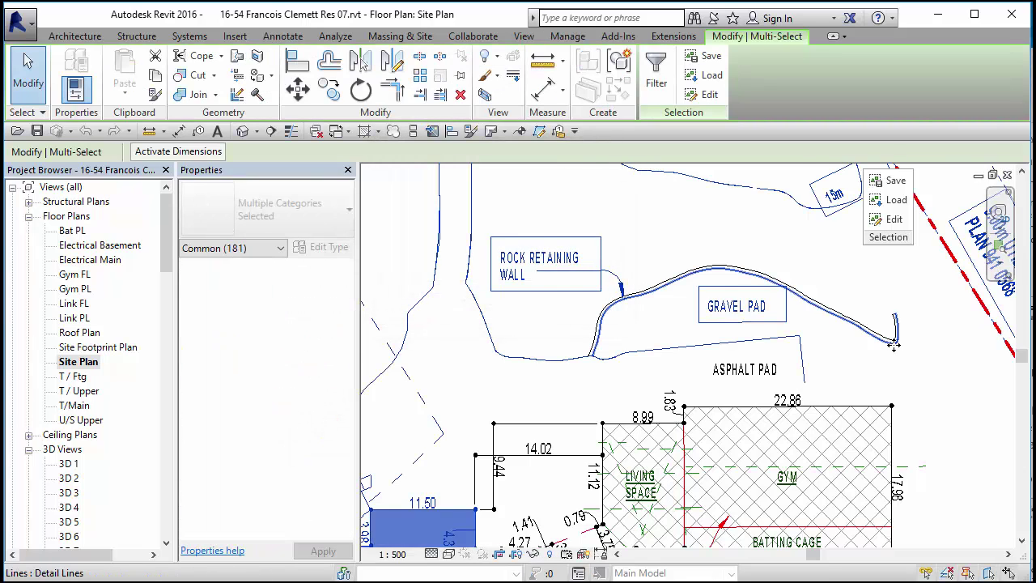
scroll(913, 356, up, 4)
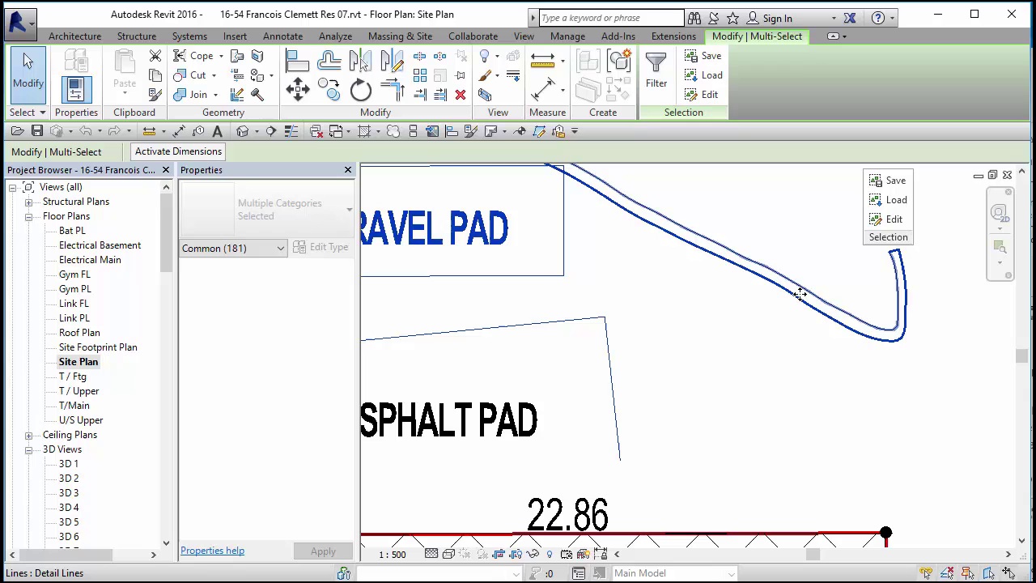
click(893, 218)
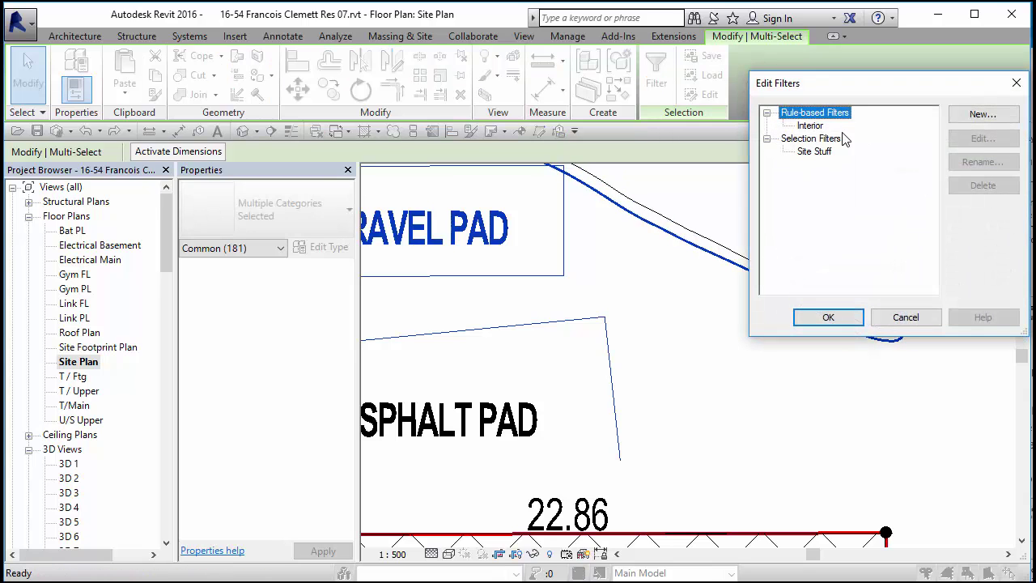
click(823, 126)
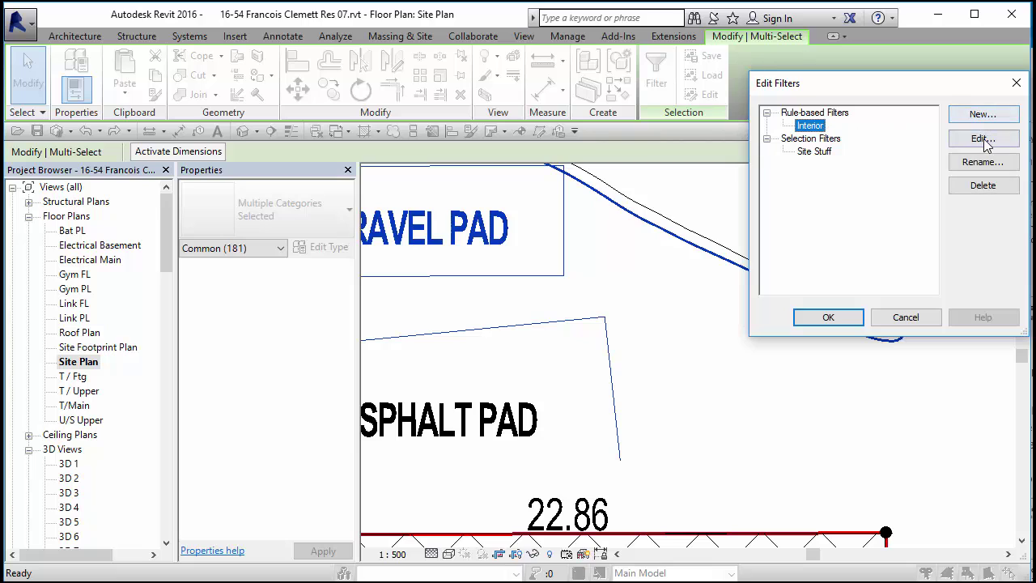
click(818, 152)
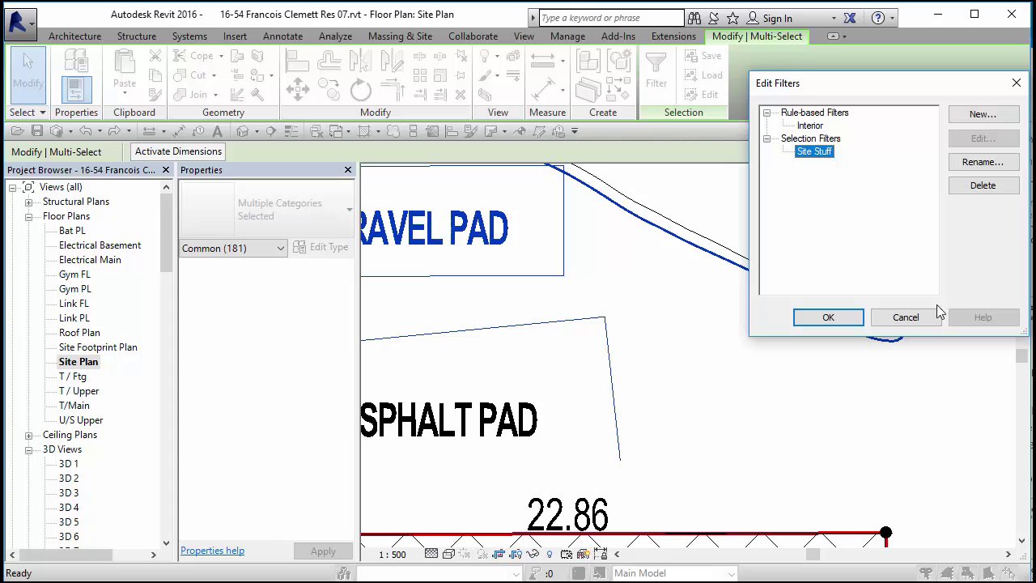
click(912, 322)
scroll(791, 343, down, 4)
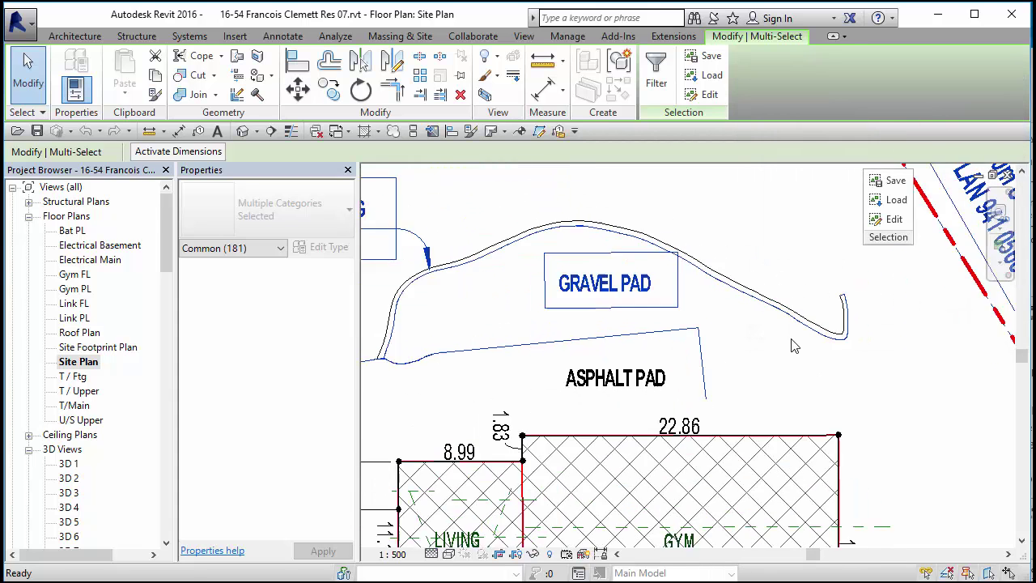
Clear the selection and load the 'Site Stuff' saved selection.
click(793, 253)
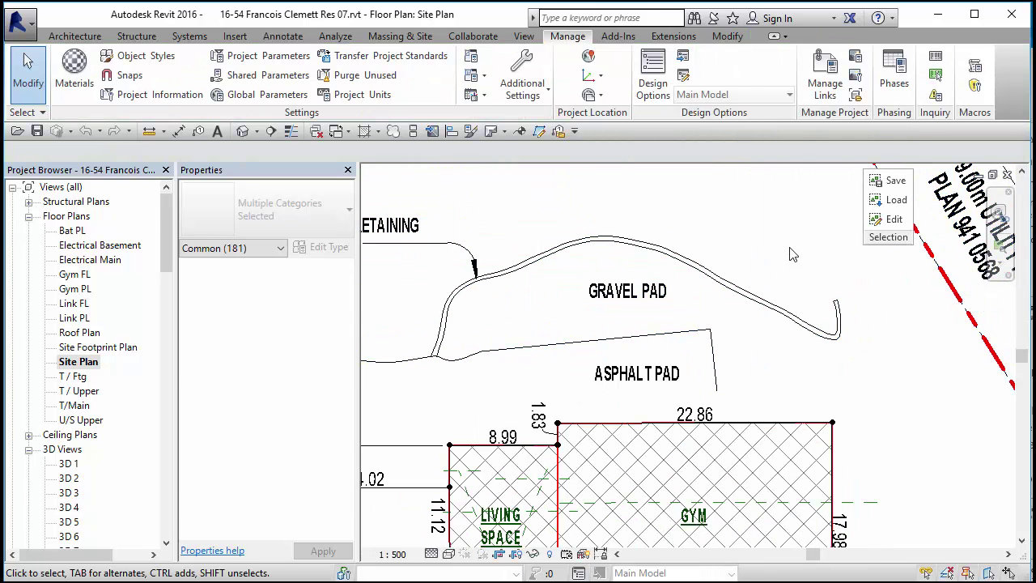
click(890, 200)
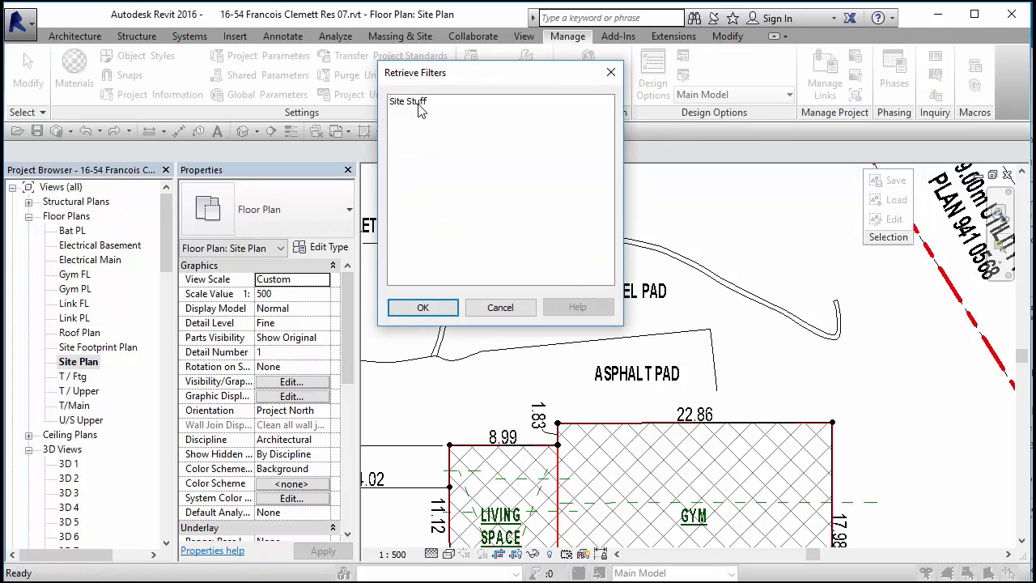
click(418, 104)
click(412, 306)
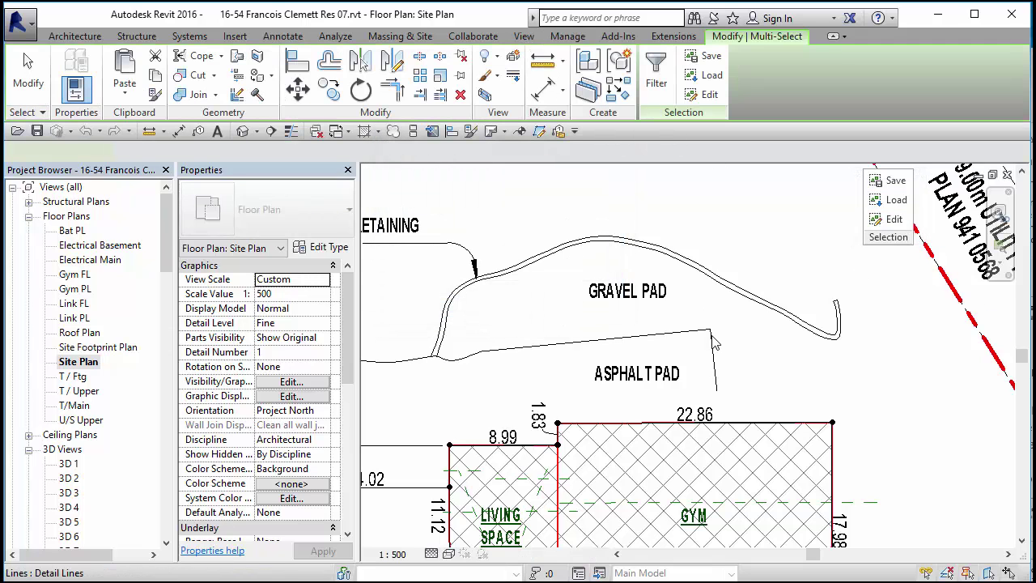
Add the missed curved detail line by the pond to the selection, making 182 elements.
scroll(715, 344, down, 3)
middle_drag(404, 194, 677, 247)
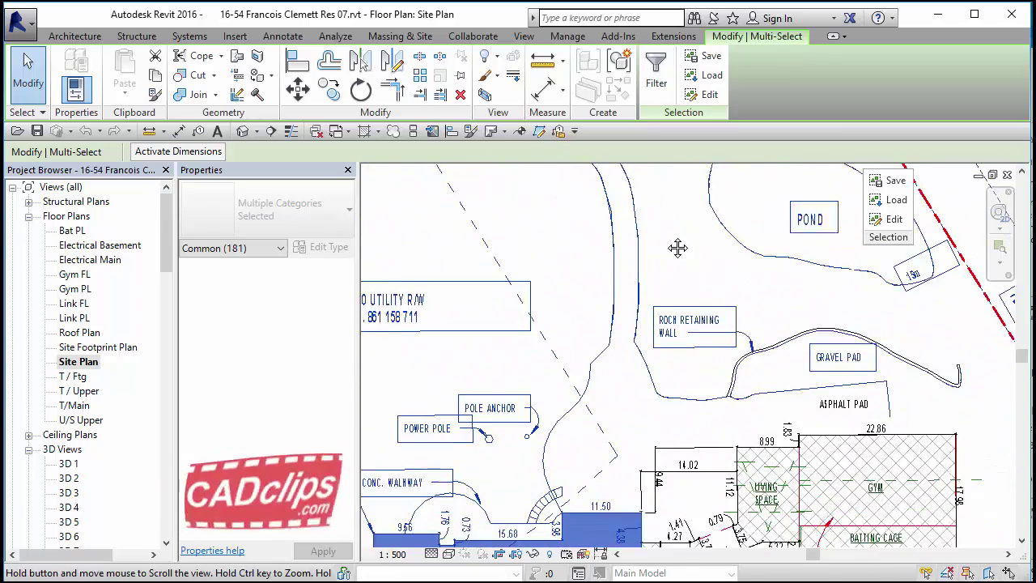
scroll(841, 356, up, 5)
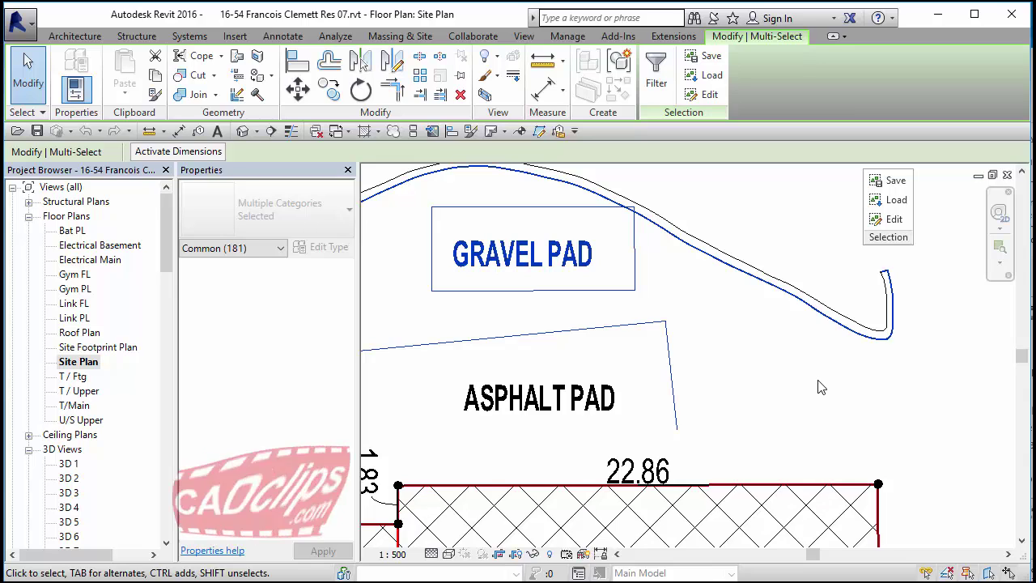
ctrl+click(845, 317)
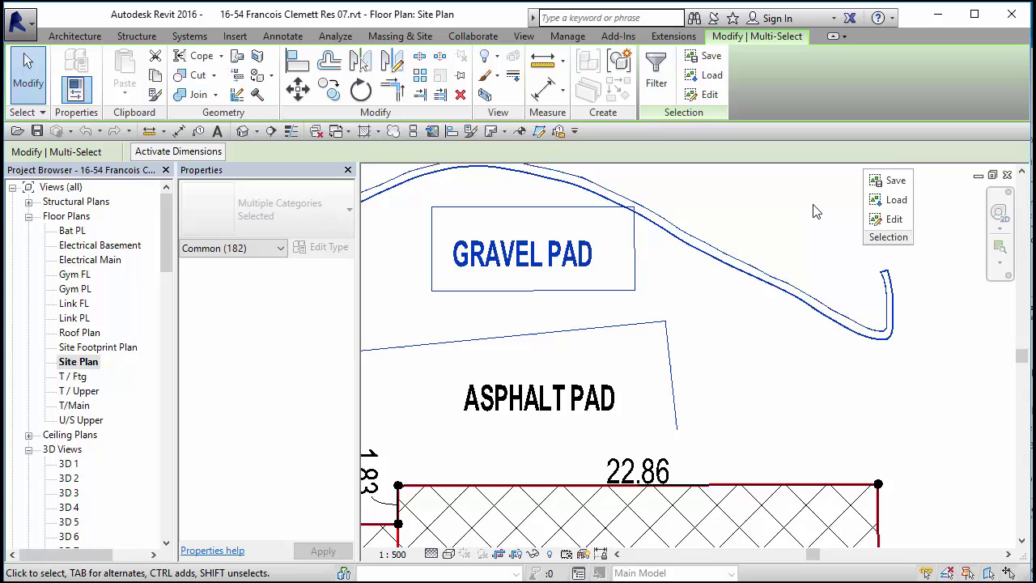
scroll(806, 273, up, 3)
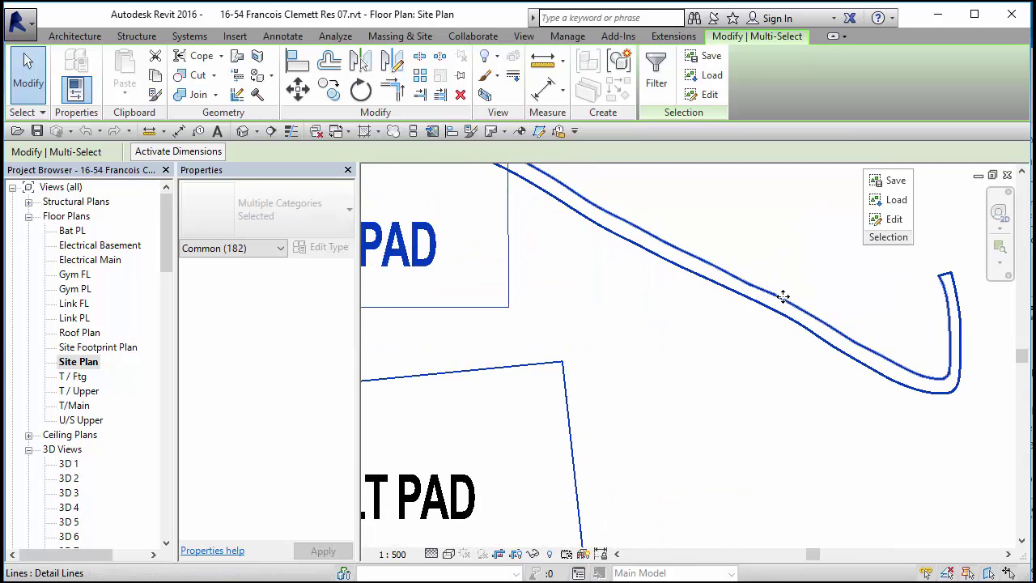
scroll(801, 246, down, 3)
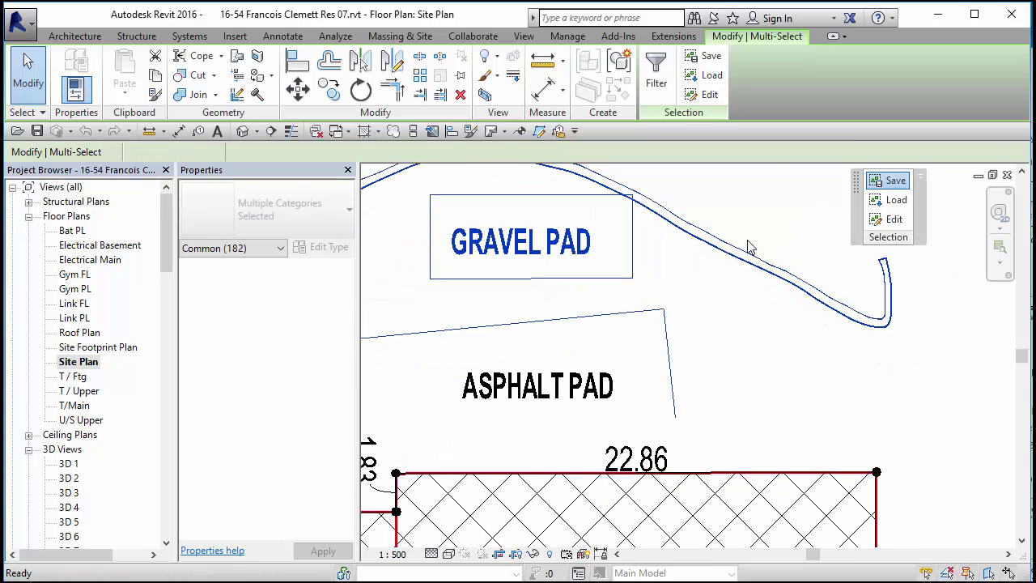
Save the selection as 'Site Stuff', replacing the existing filter of that name.
click(890, 179)
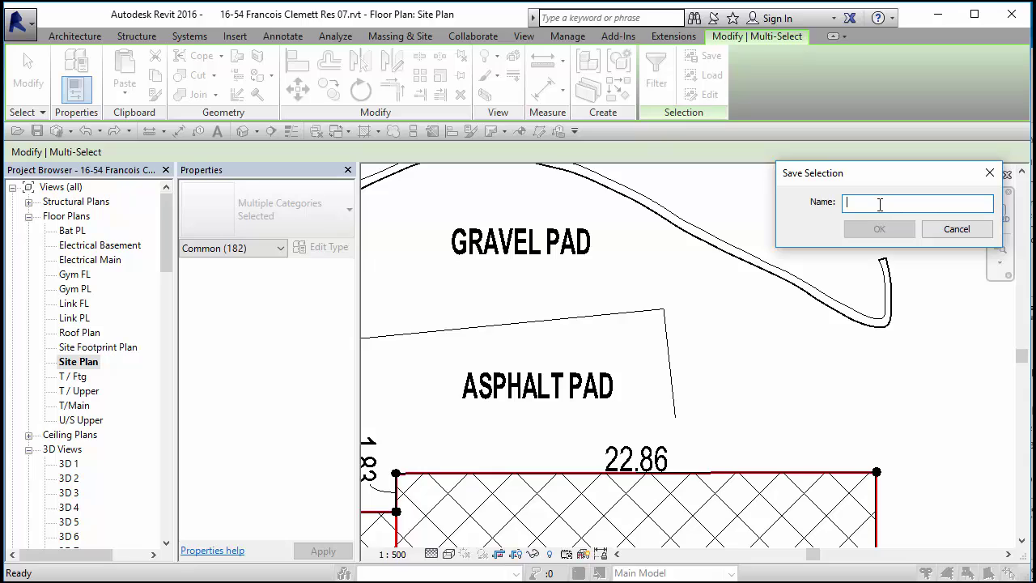
text(Site Stuff)
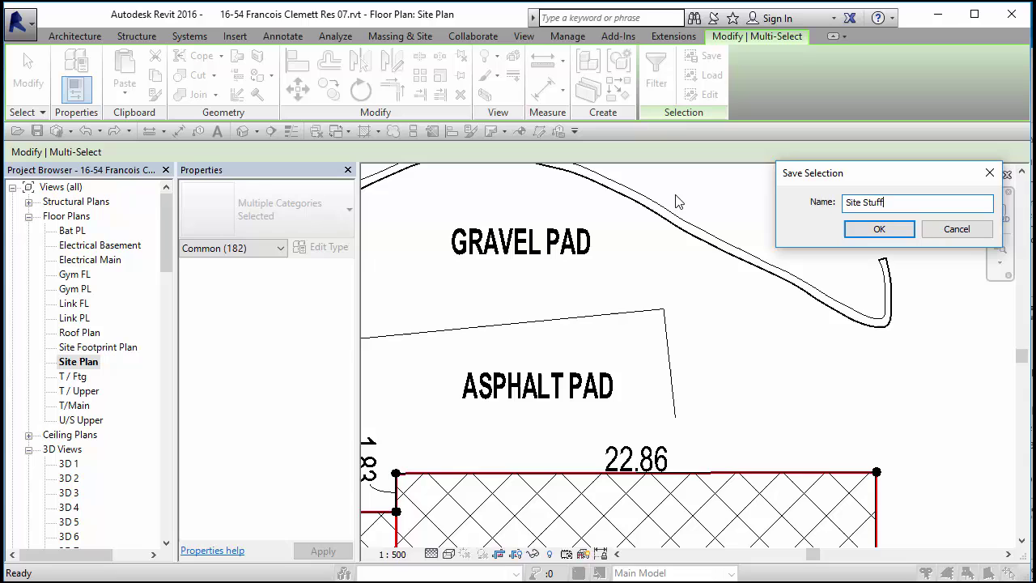
click(872, 233)
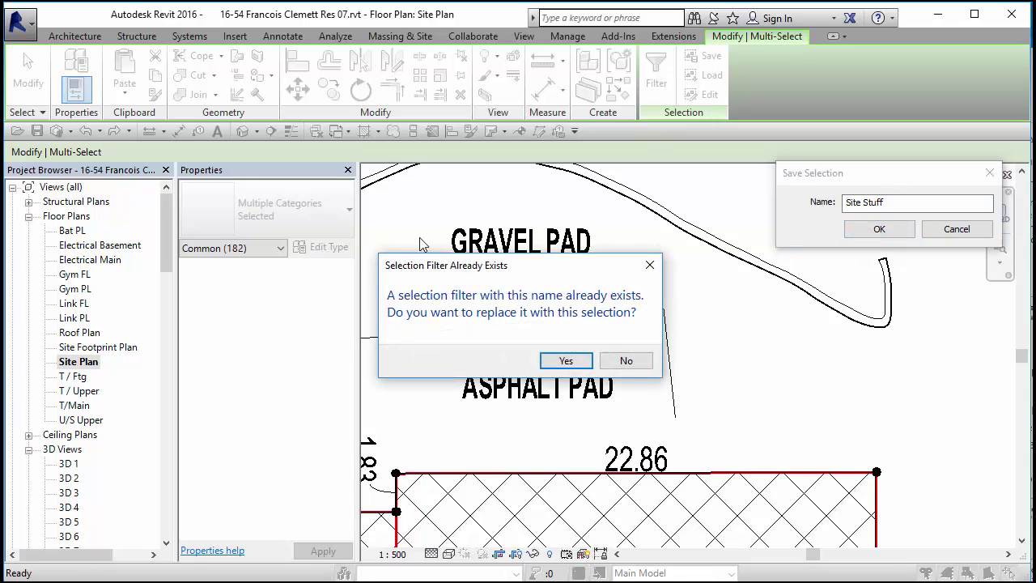
click(566, 361)
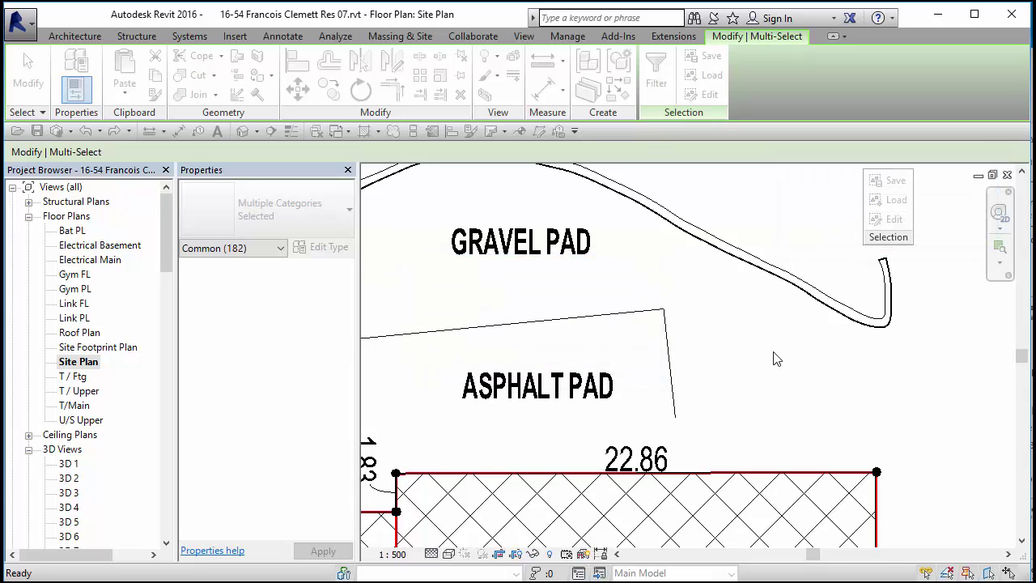
Deselect, recentre on the gravel pad, and reload 'Site Stuff', now selecting 182 elements.
click(756, 359)
scroll(757, 358, down, 4)
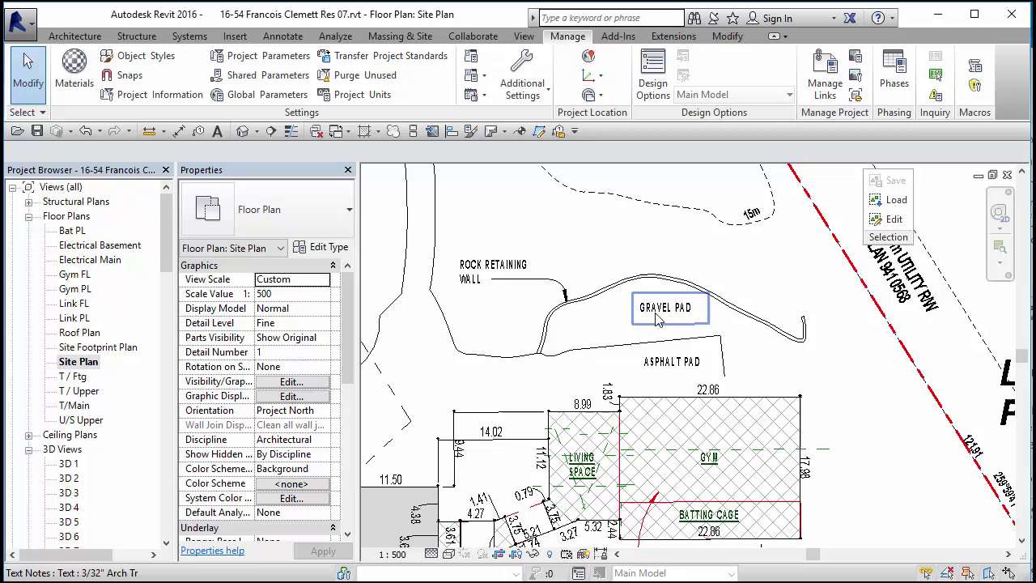
scroll(636, 295, down, 1)
middle_drag(636, 294, 590, 246)
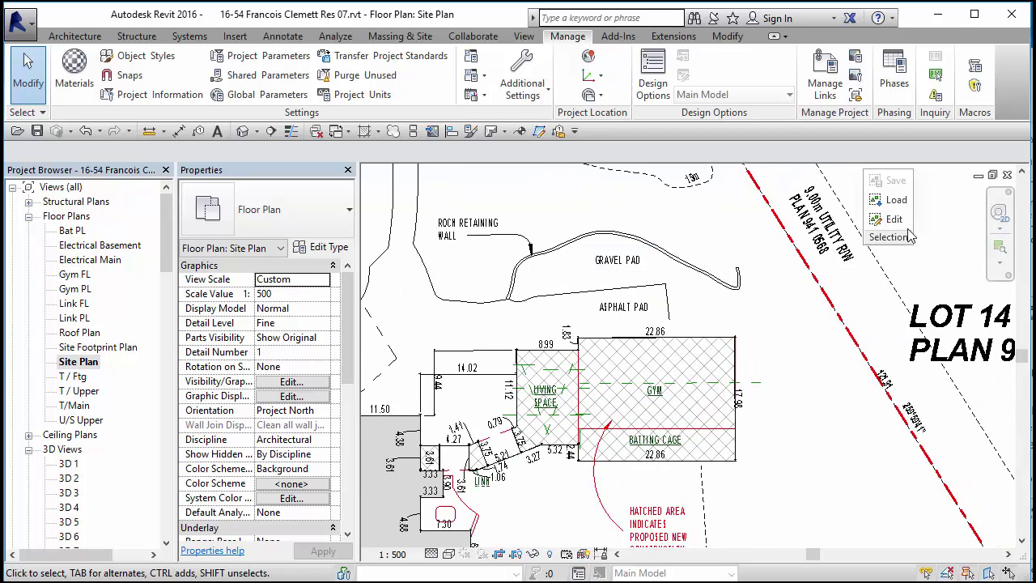
click(897, 200)
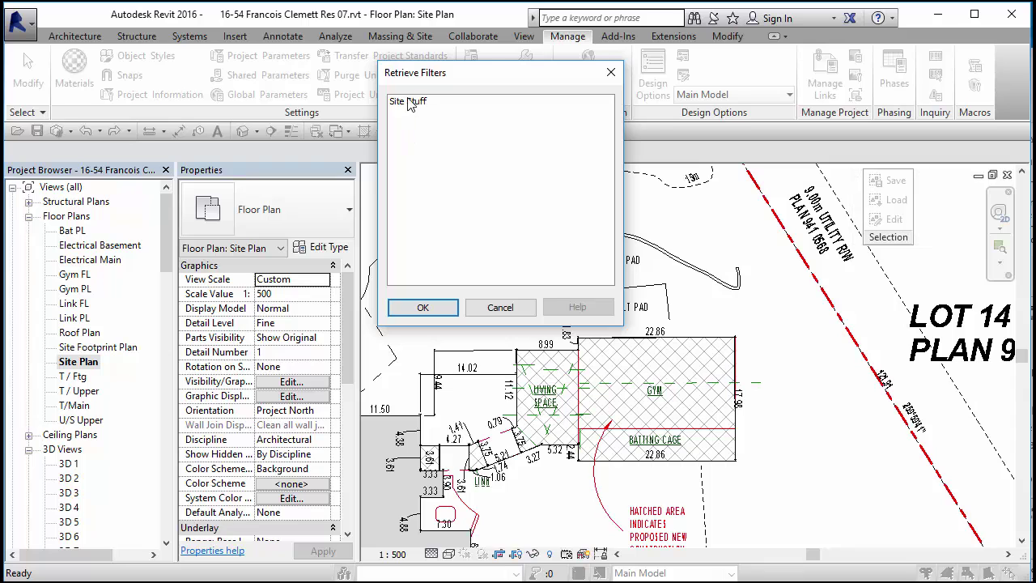
click(408, 103)
click(422, 307)
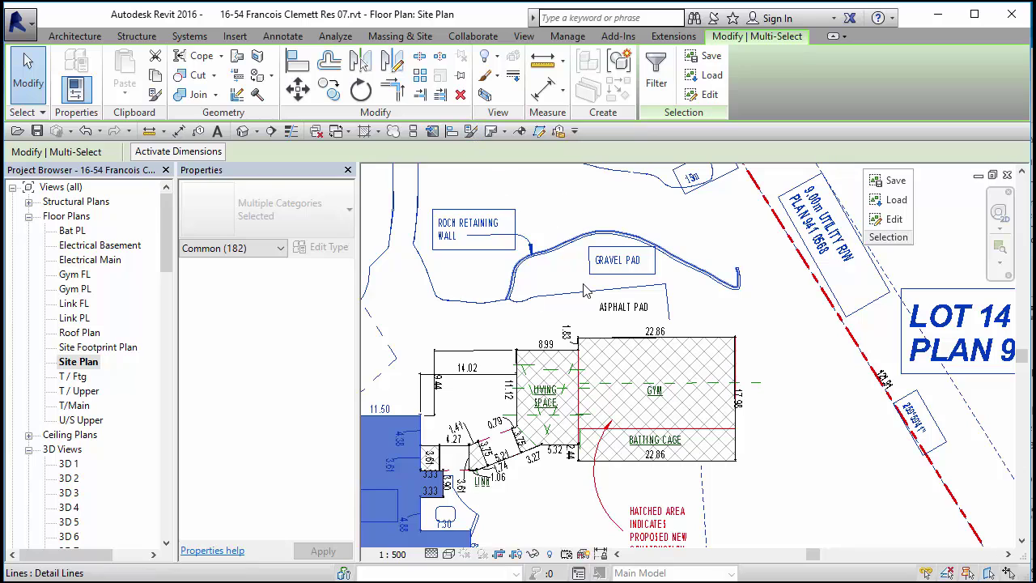
scroll(580, 283, down, 4)
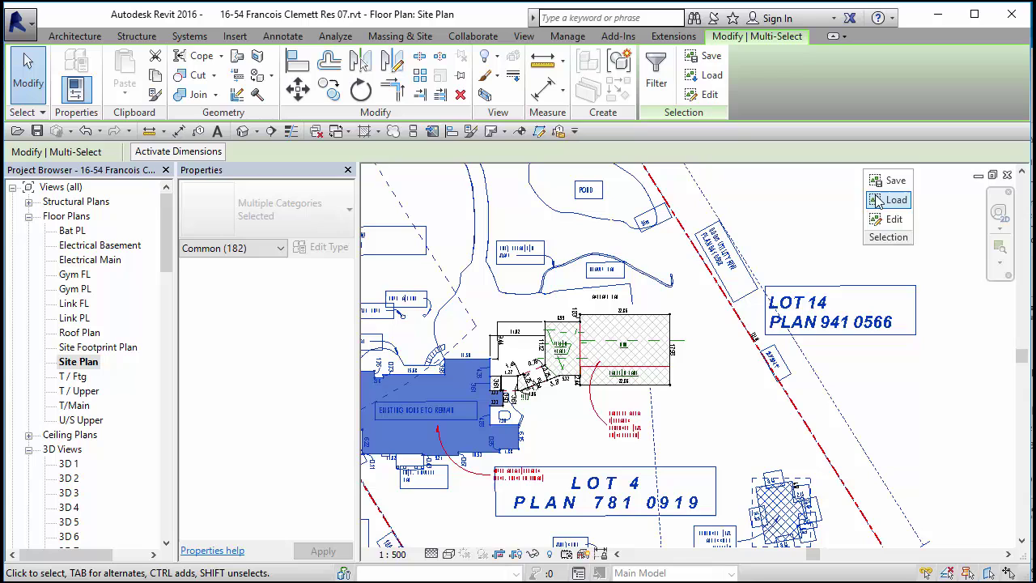
scroll(779, 271, down, 1)
scroll(779, 271, down, 2)
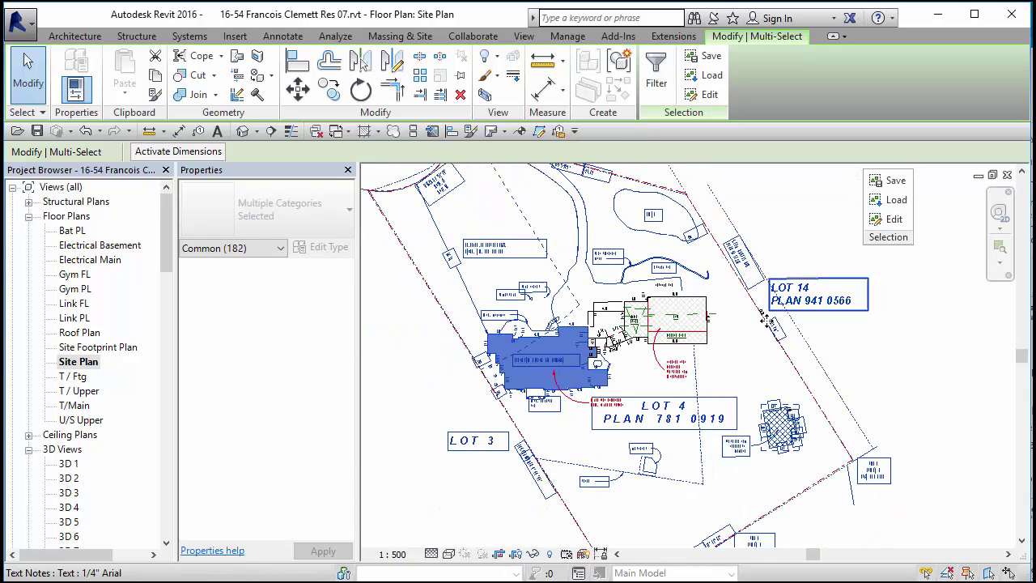
middle_drag(779, 271, 790, 314)
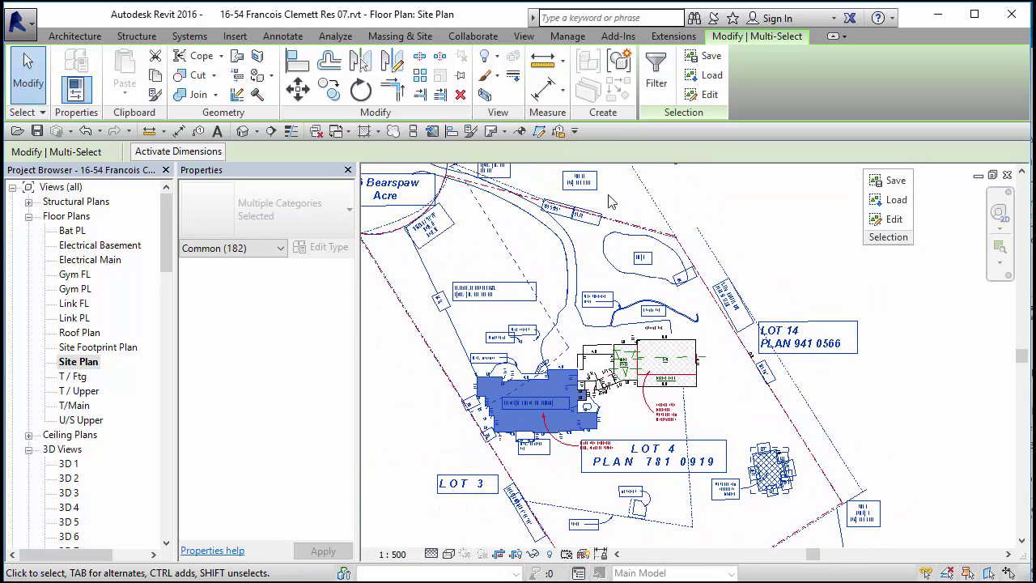
scroll(518, 198, down, 2)
mouse_move(518, 198)
middle_down()
mouse_move(512, 144)
mouse_move(522, 178)
middle_up()
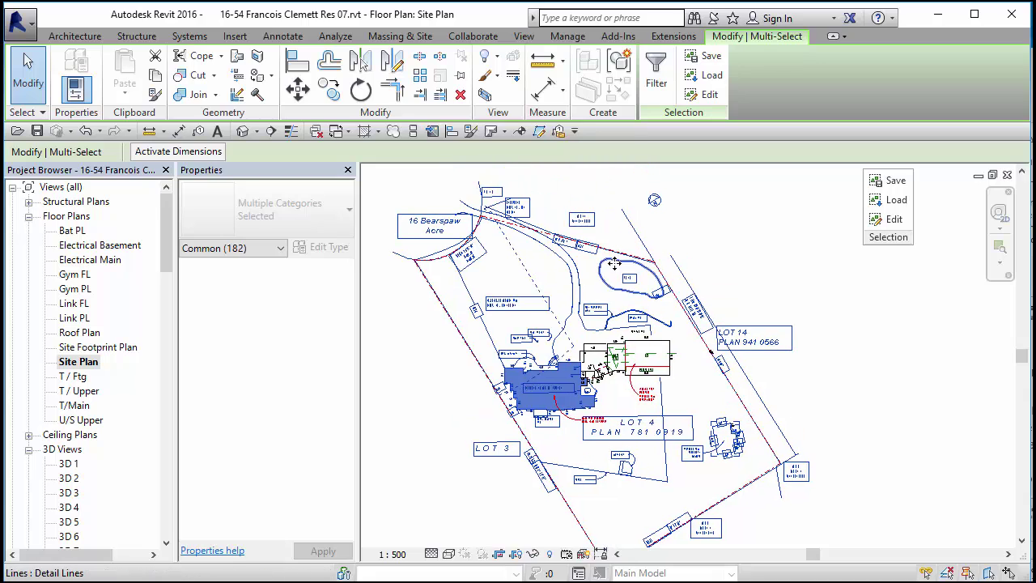